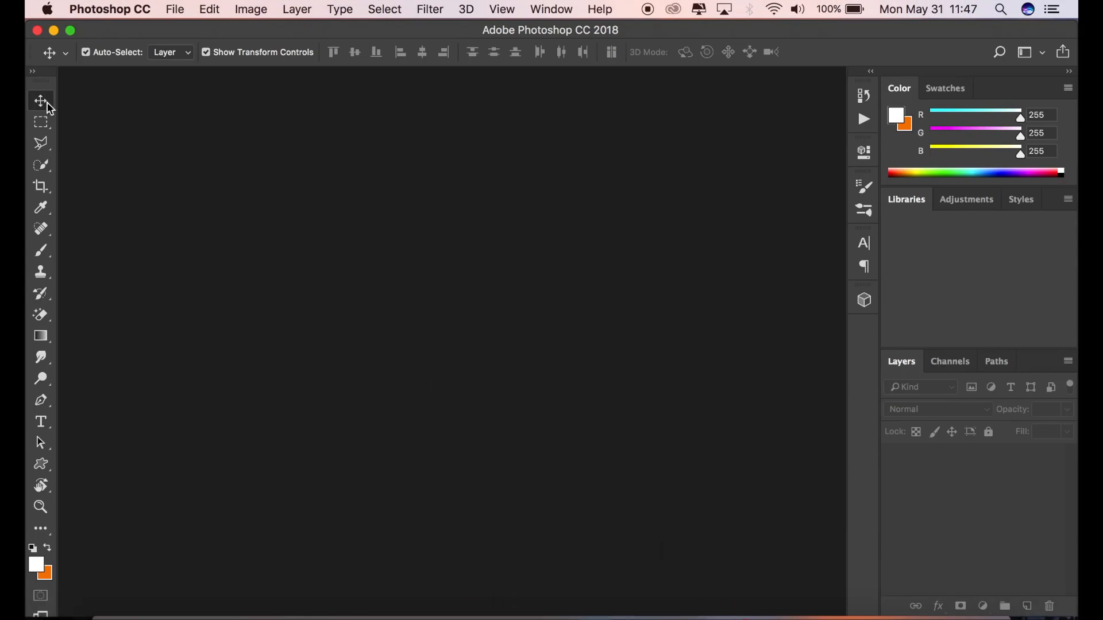
Step: Open the image IMG_0079.JPG from the Desktop folder
left_click(175, 9)
left_click(189, 45)
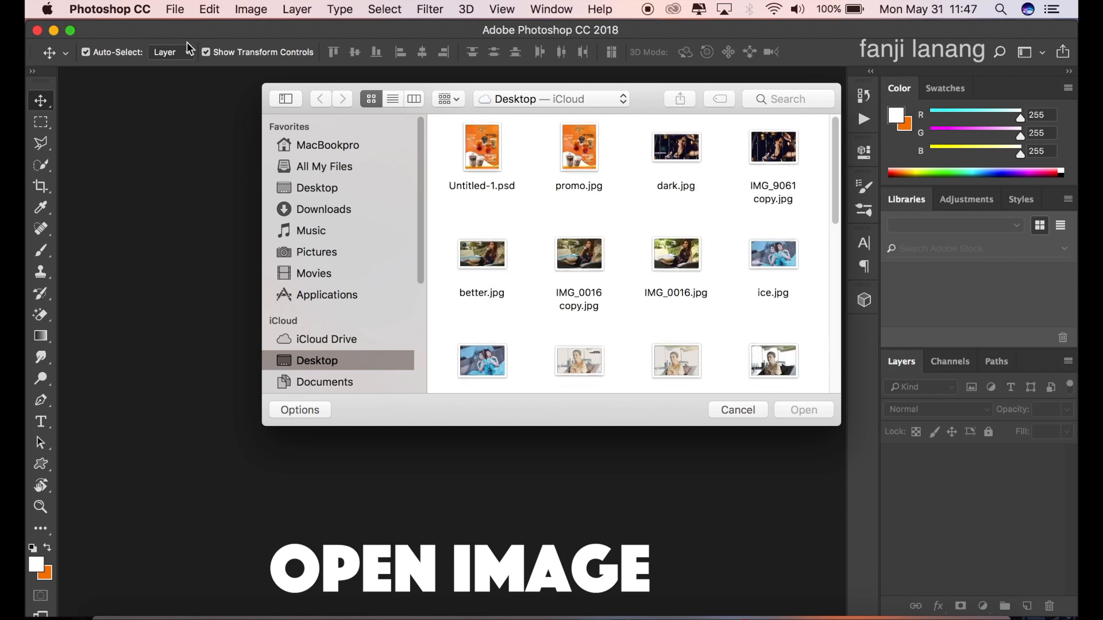
scroll(620, 216, "down", 2)
scroll(620, 216, "down", 5)
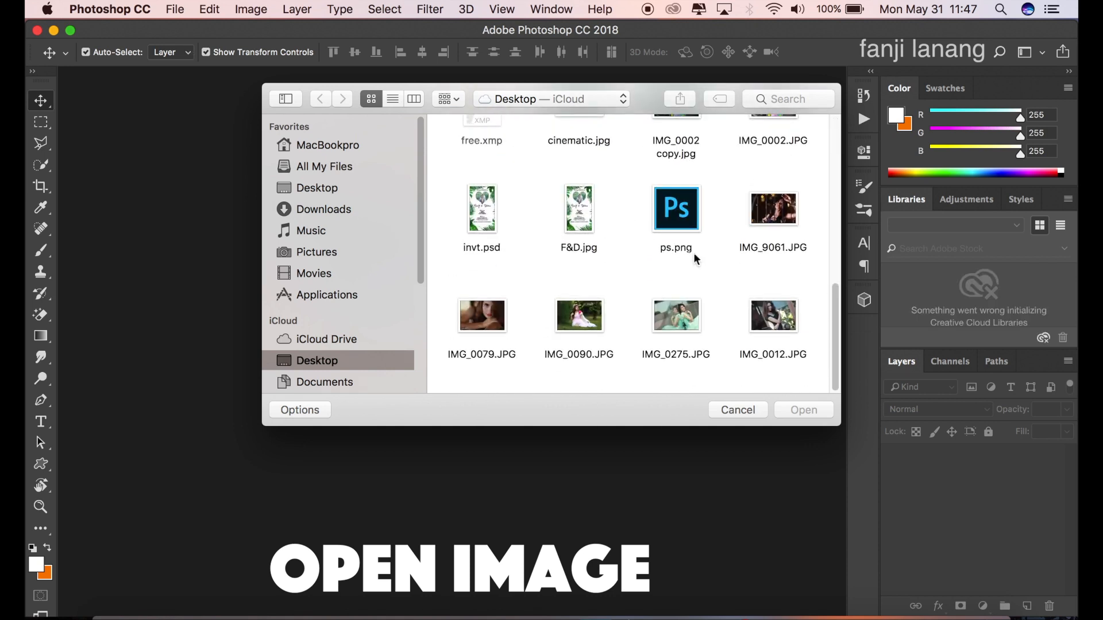
left_click(485, 323)
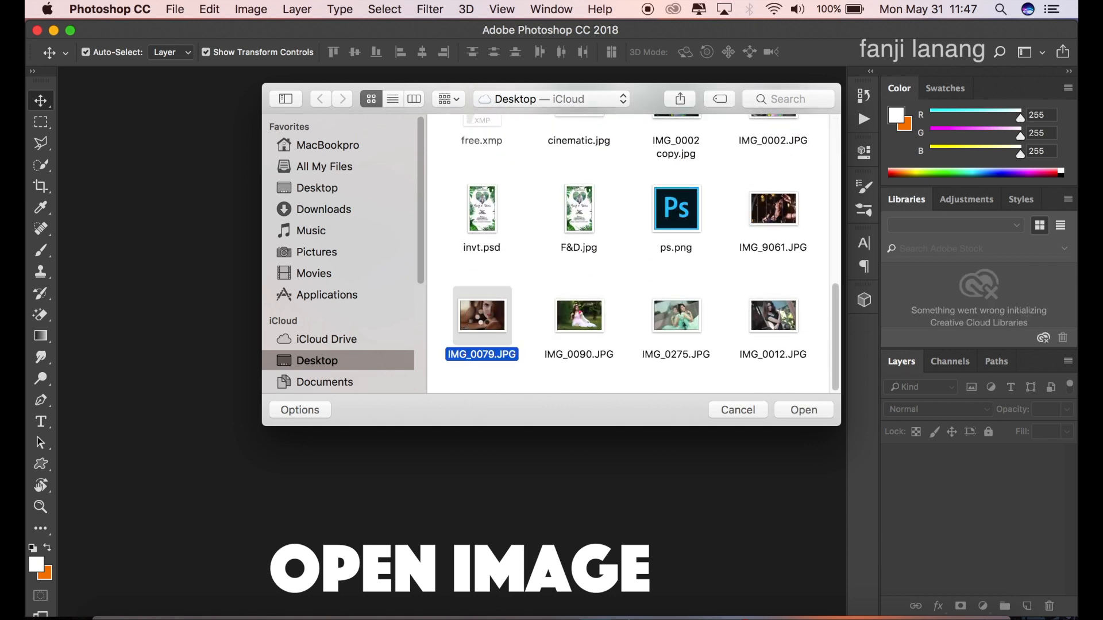
double_click(483, 317)
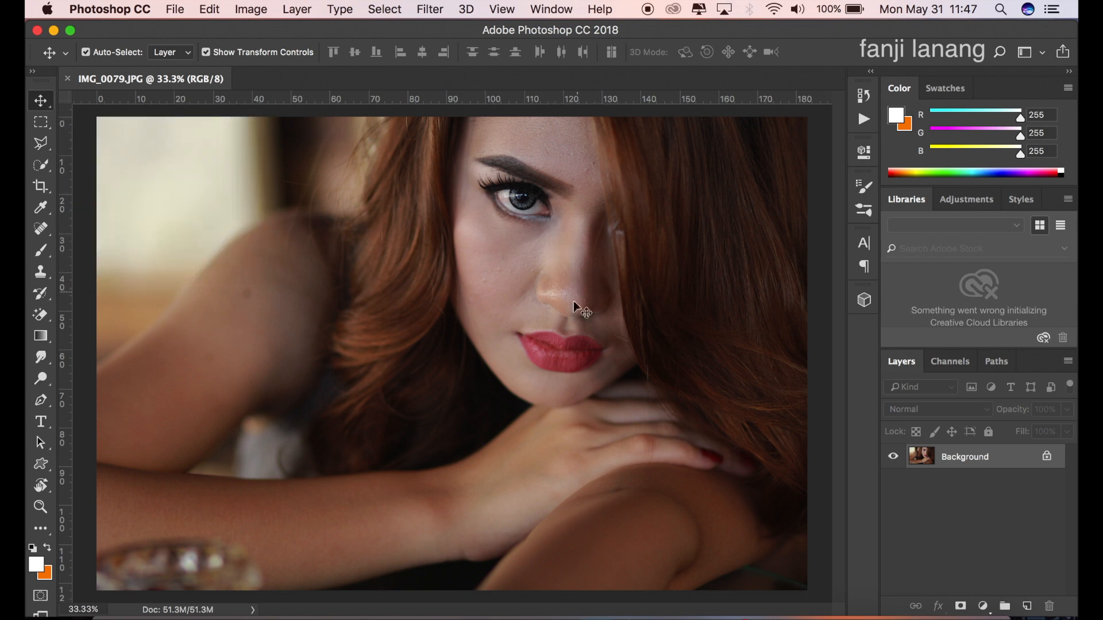
Step: Duplicate the Background layer
key("o")
left_click_drag(940, 468, 1028, 604)
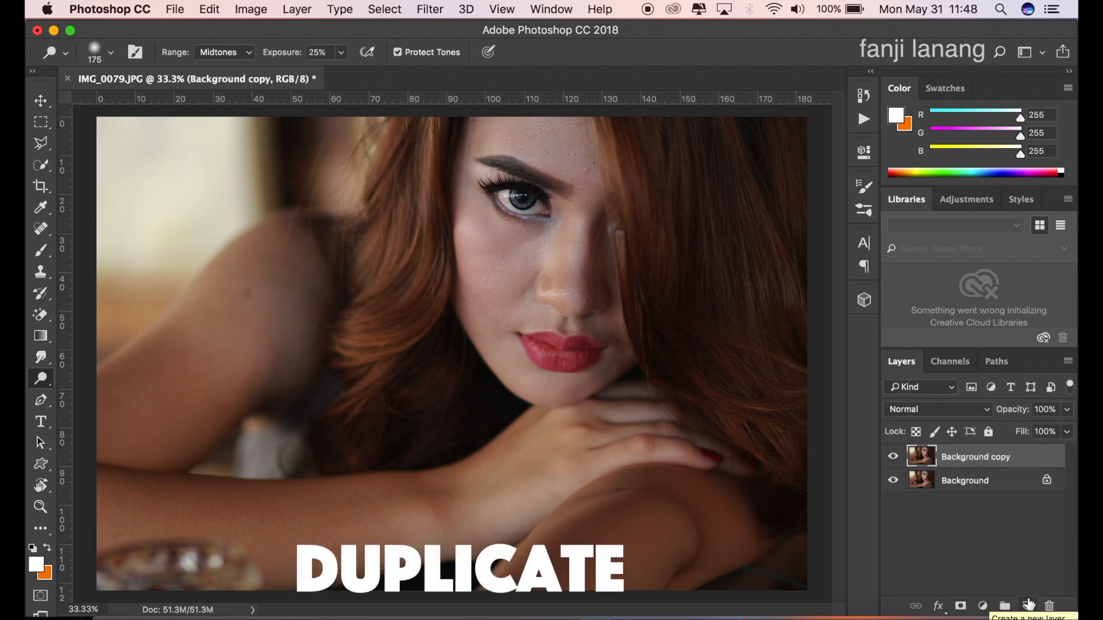
left_click(47, 101)
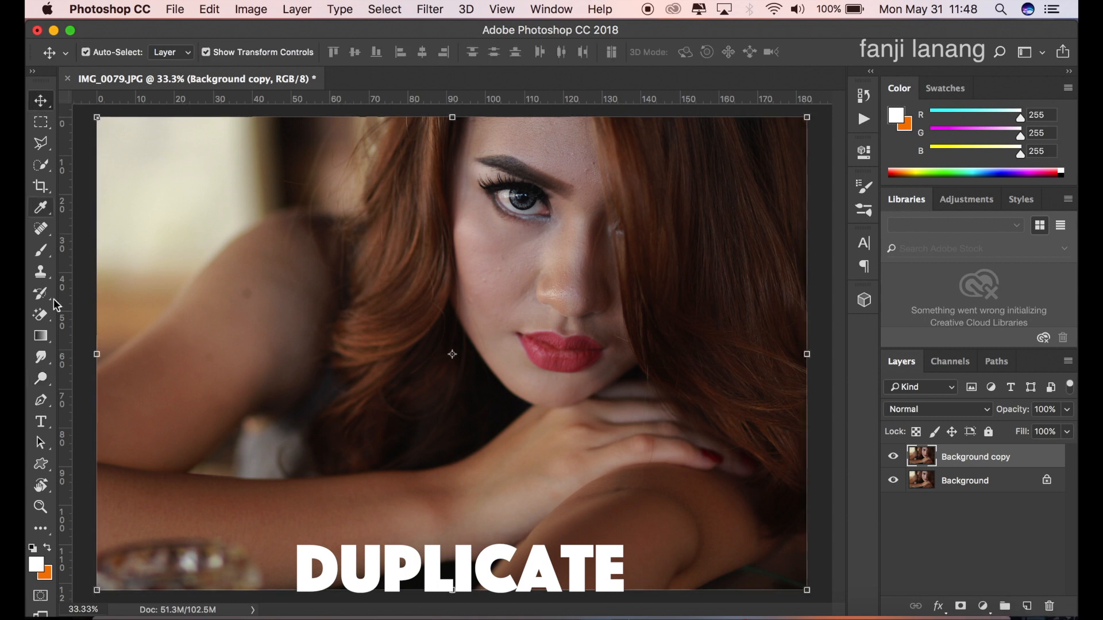
Step: Set up the Dodge tool with the Midtones range and 25% exposure
left_click(44, 380)
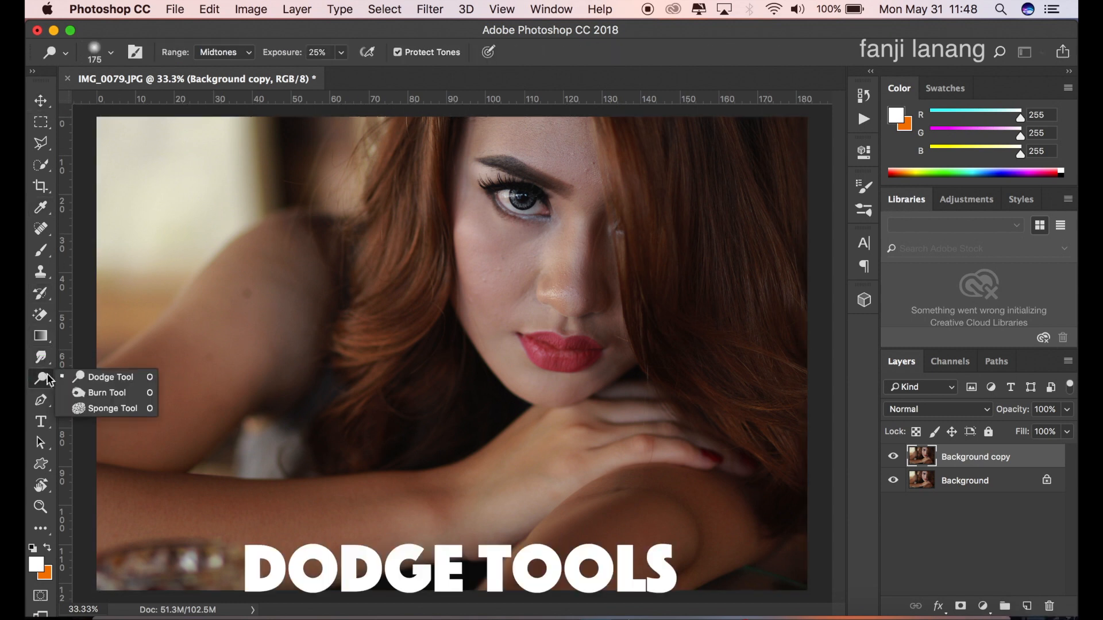
left_click(94, 374)
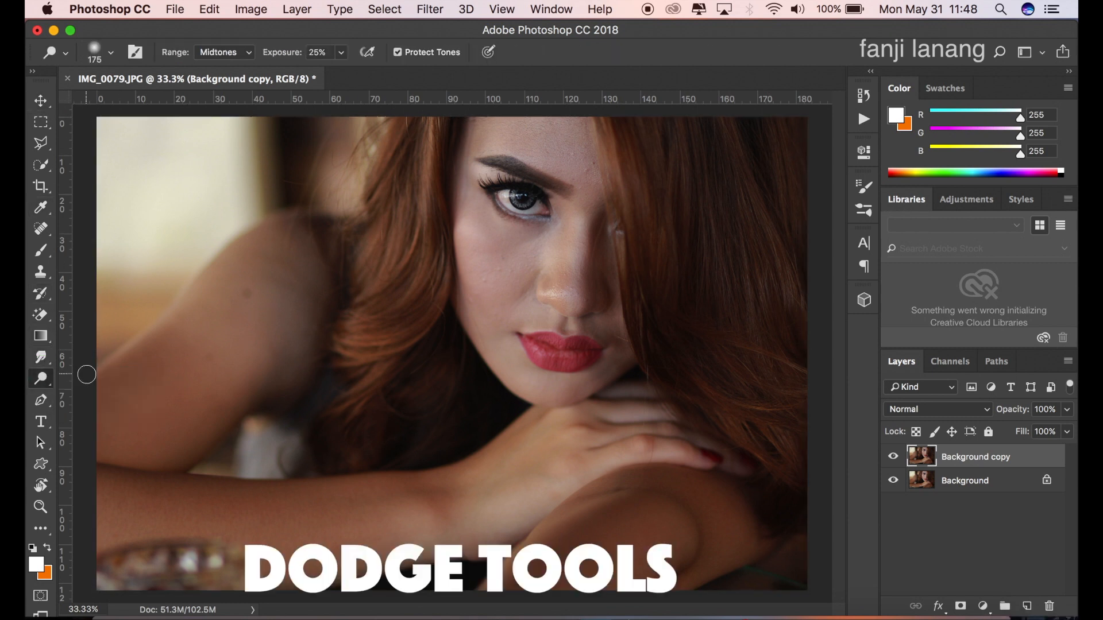
left_click(342, 52)
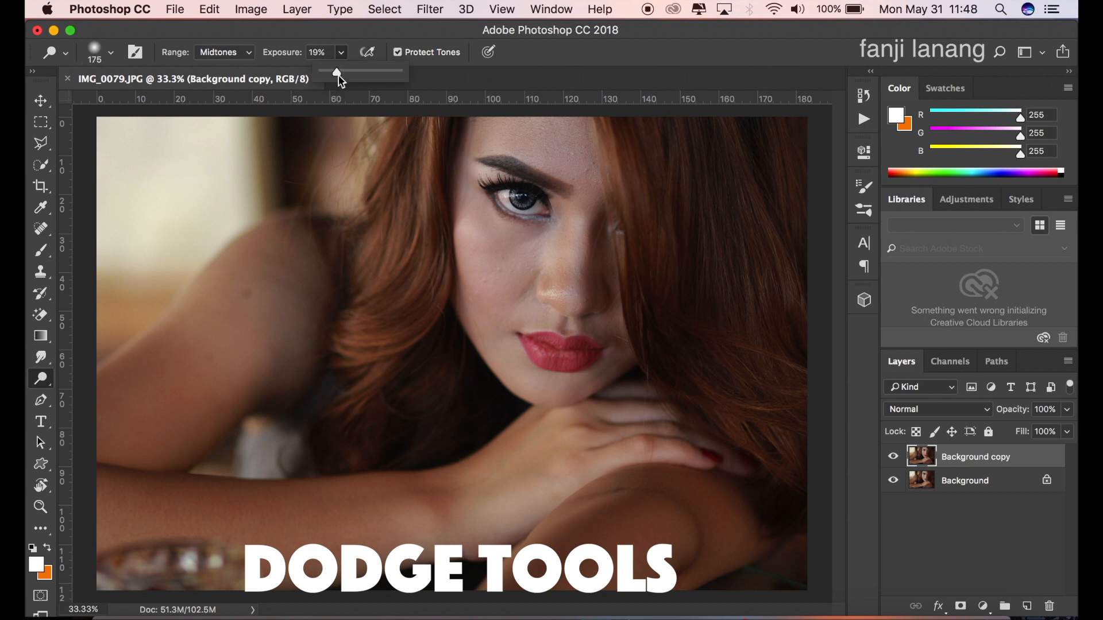
left_click_drag(338, 77, 340, 79)
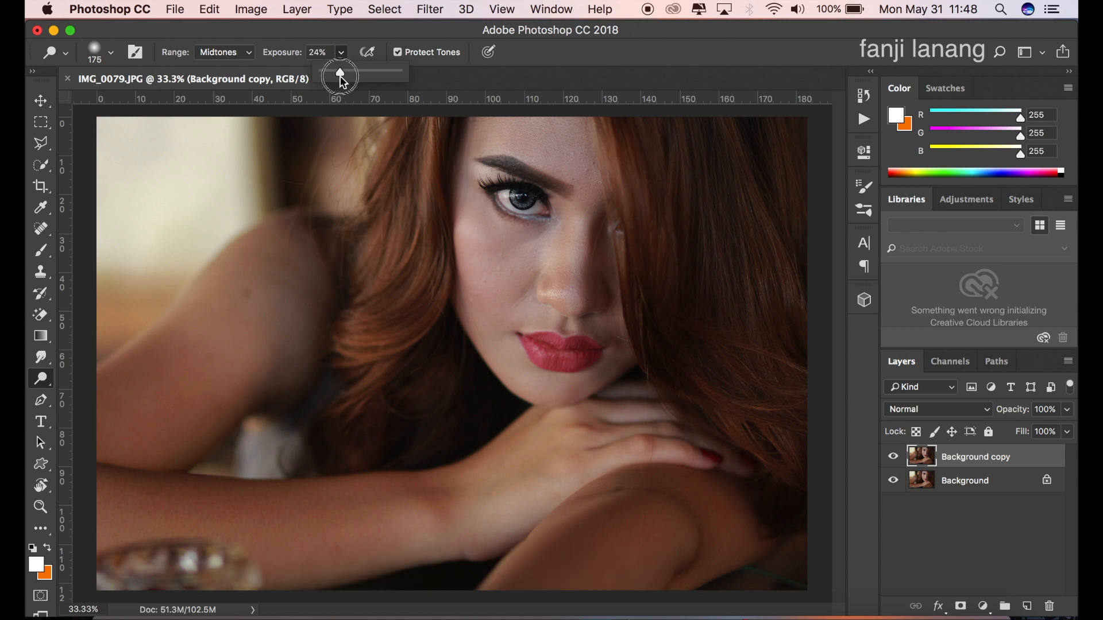
left_click(244, 51)
left_click(246, 55)
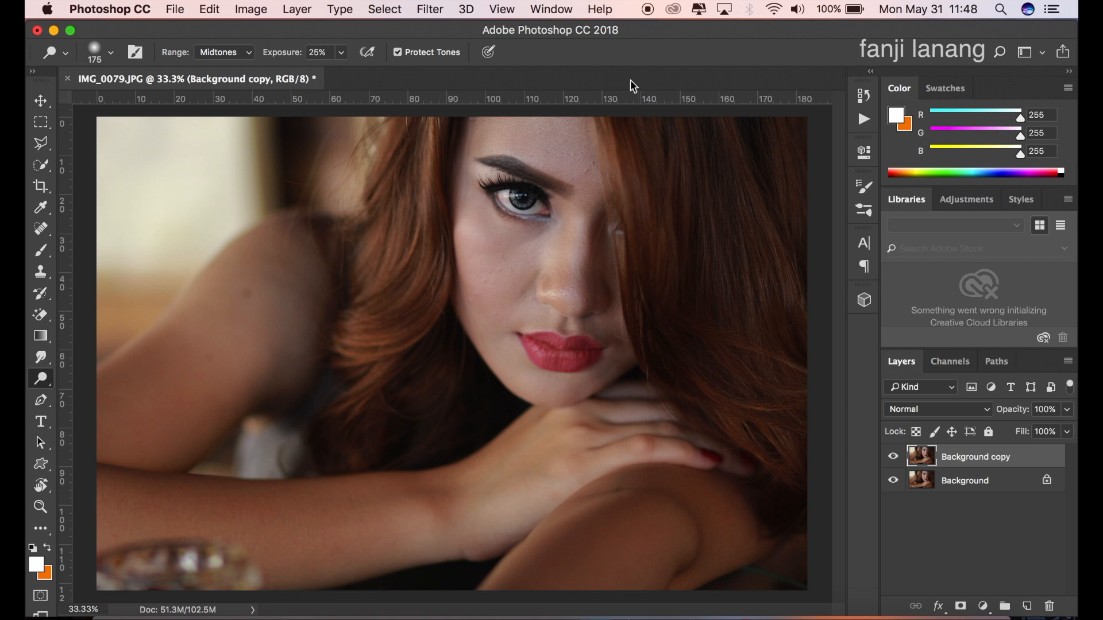
Step: Lighten the skin on the arms with a Dodge brush of size 300 and compare the layer with the original
key("bracketright")
key("bracketright")
key("bracketright")
mouse_move(100, 431)
left_mouse_down()
mouse_move(197, 333)
mouse_move(108, 453)
mouse_move(99, 495)
mouse_move(155, 507)
mouse_move(373, 507)
mouse_move(221, 523)
left_mouse_up()
mouse_move(98, 512)
left_mouse_down()
mouse_move(173, 520)
mouse_move(451, 484)
left_mouse_up()
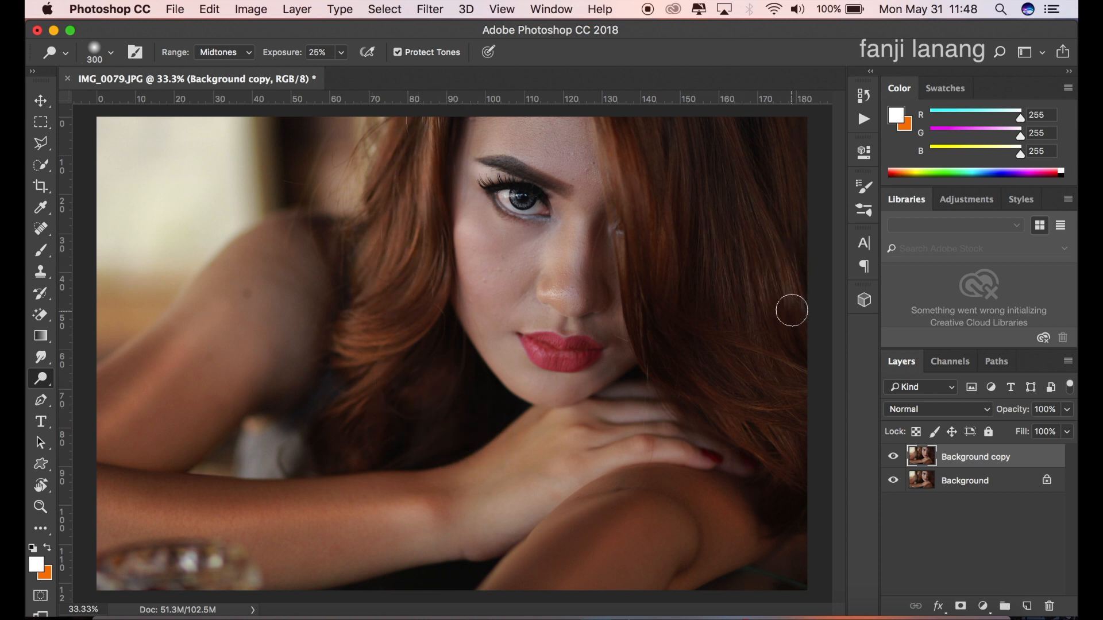
left_click(893, 457)
left_click(892, 456)
Step: Duplicate the dodged layer twice, renaming the upper copy "aply" and the copy beneath it "blur"
left_click_drag(971, 461, 1027, 606)
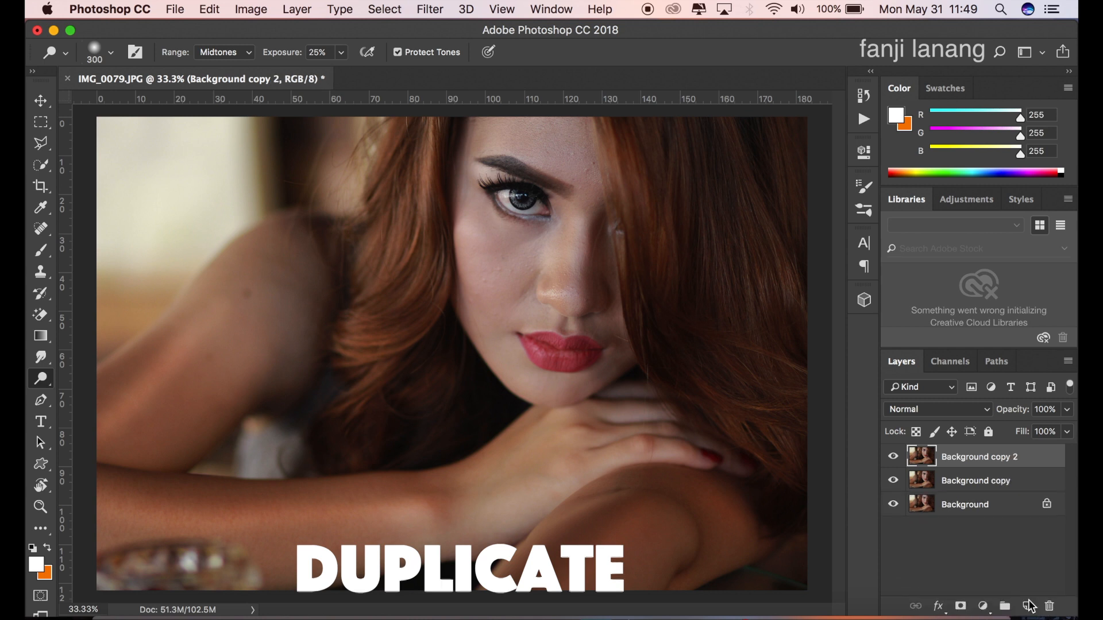
left_click_drag(967, 460, 1027, 606)
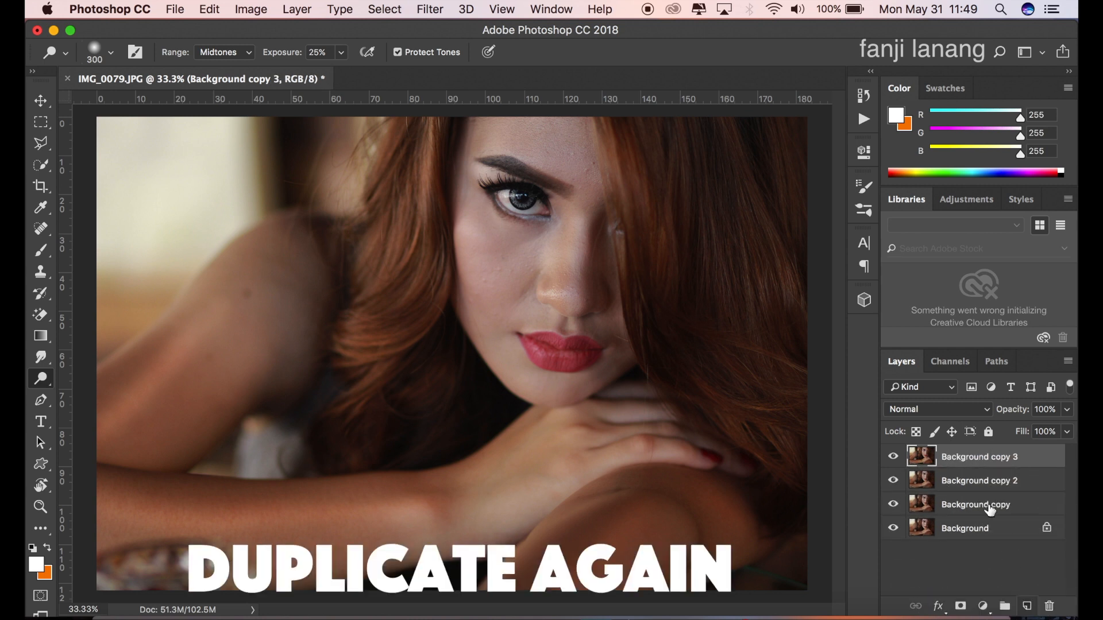
double_click(978, 481)
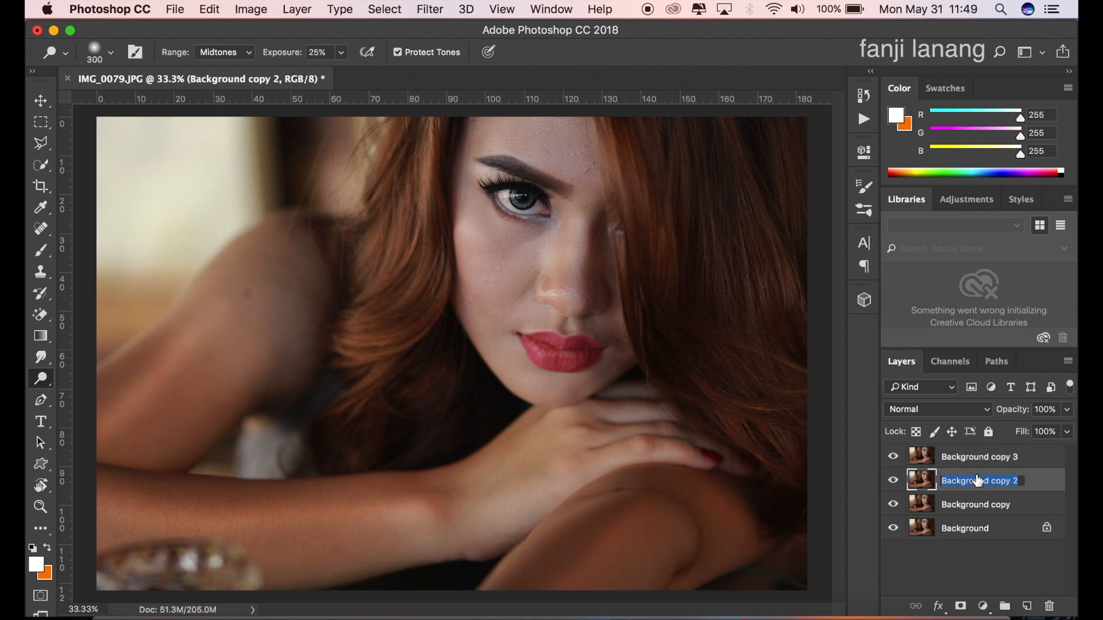
type("blur")
key("Return")
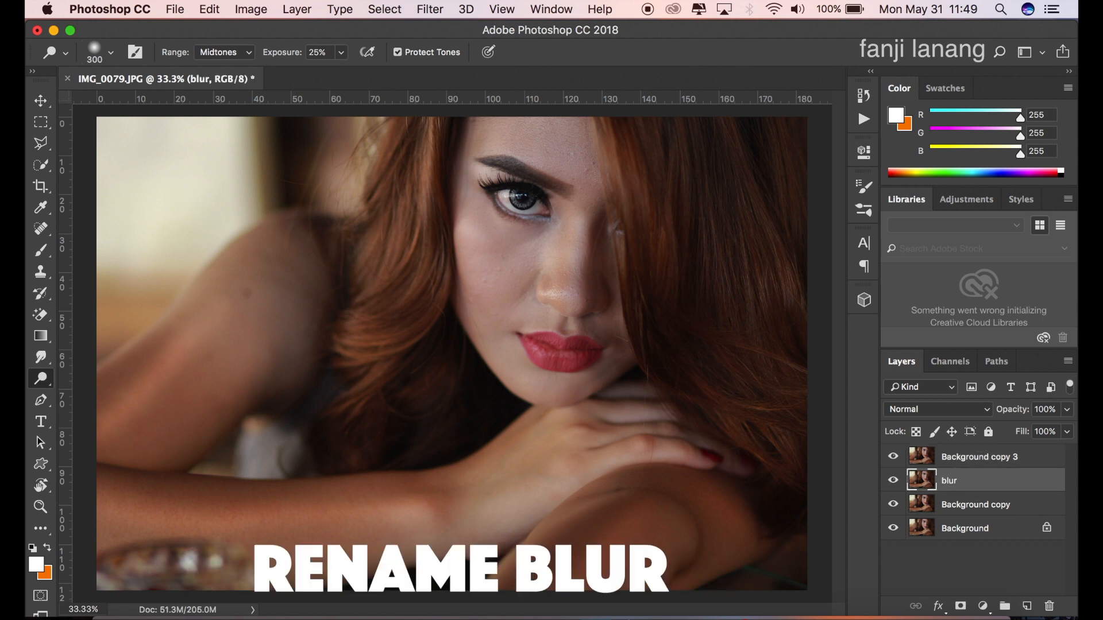
double_click(978, 456)
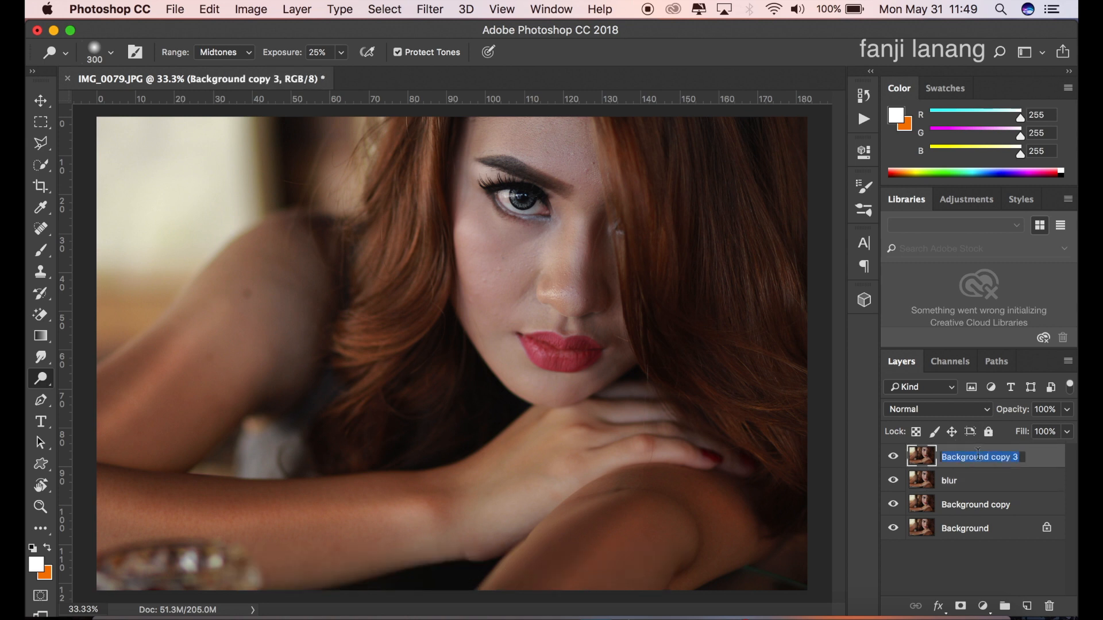
type("aply")
key("Return")
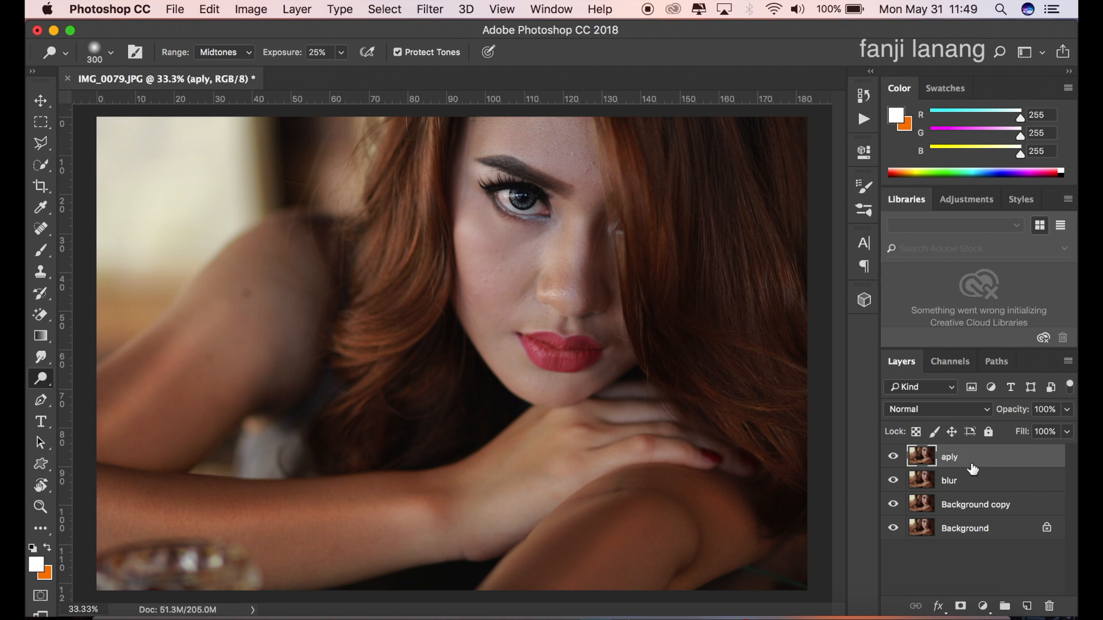
Step: Hide the aply layer and apply a Gaussian Blur with a 5-pixel radius to the blur layer
left_click(893, 457)
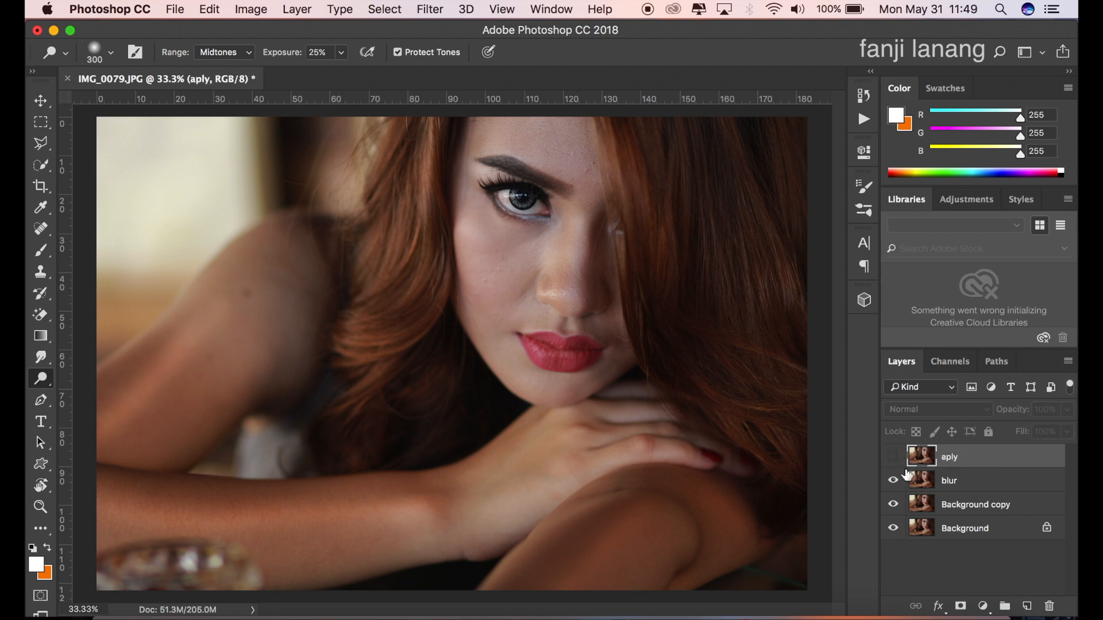
left_click(946, 482)
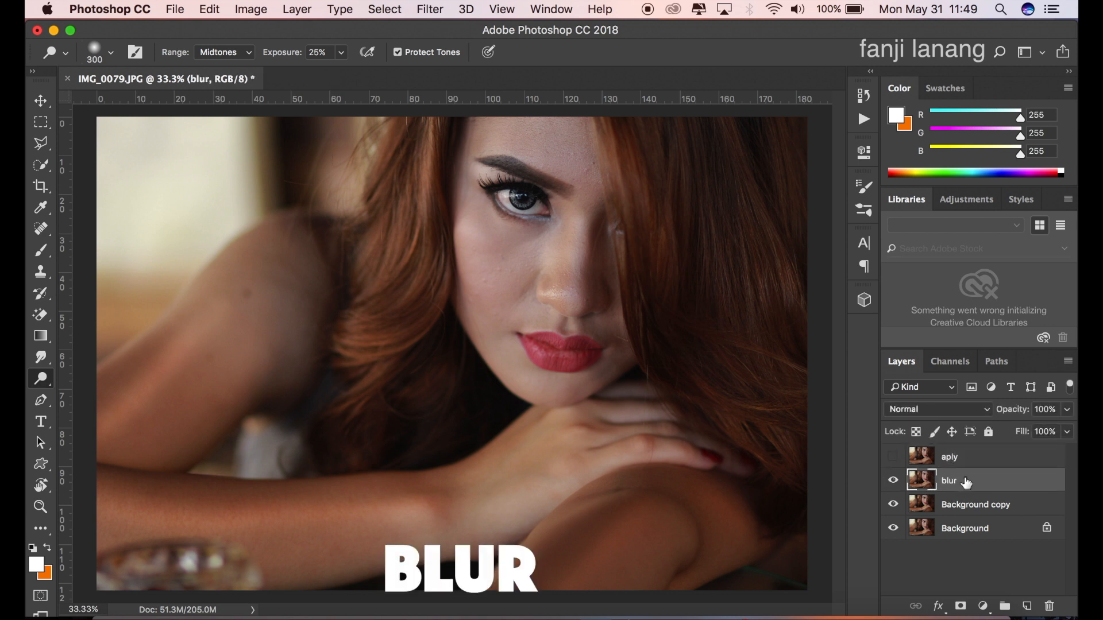
left_click(426, 8)
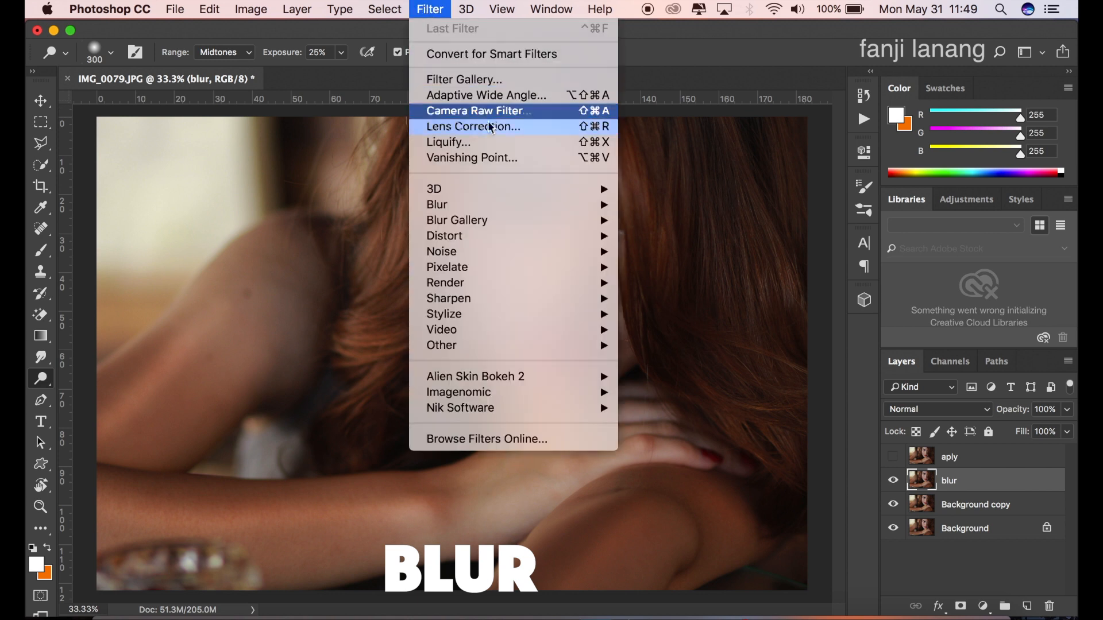
mouse_move(524, 207)
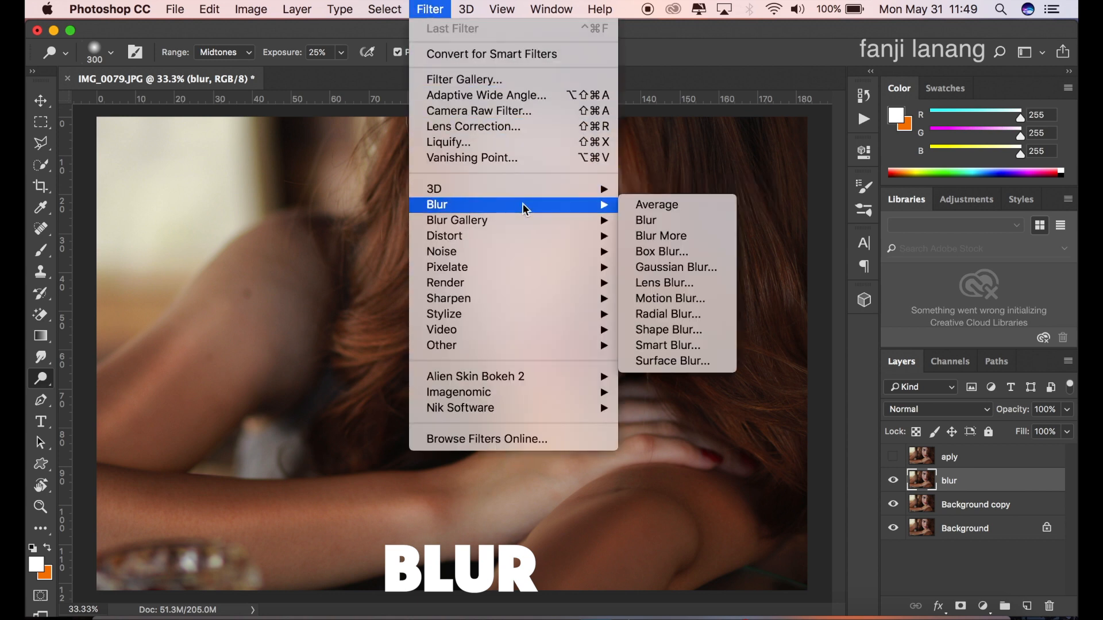
left_click(691, 267)
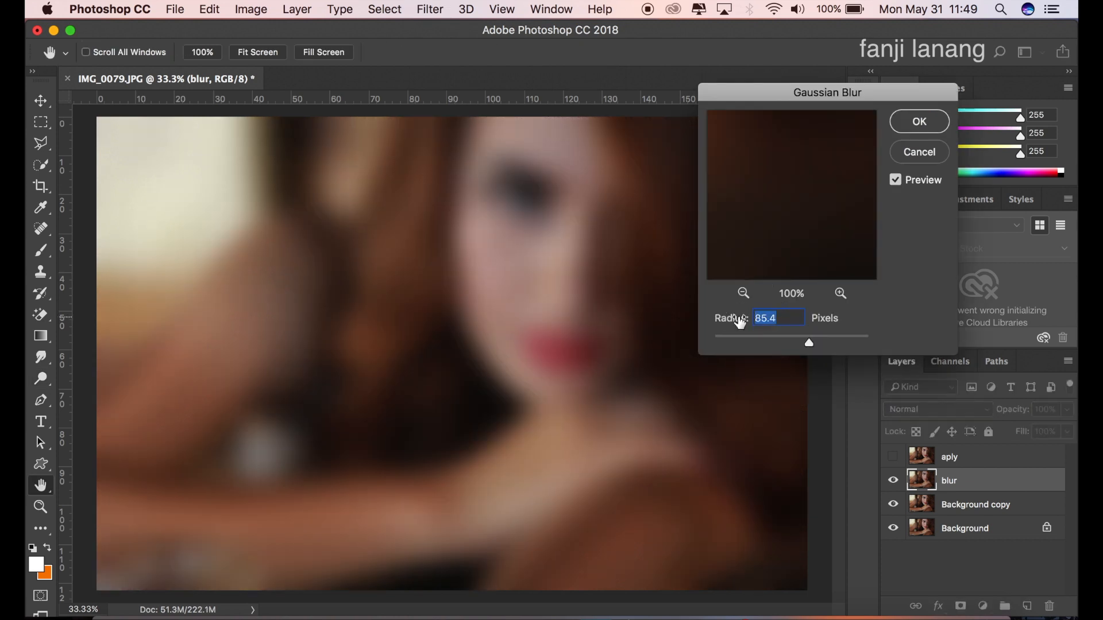
type("5")
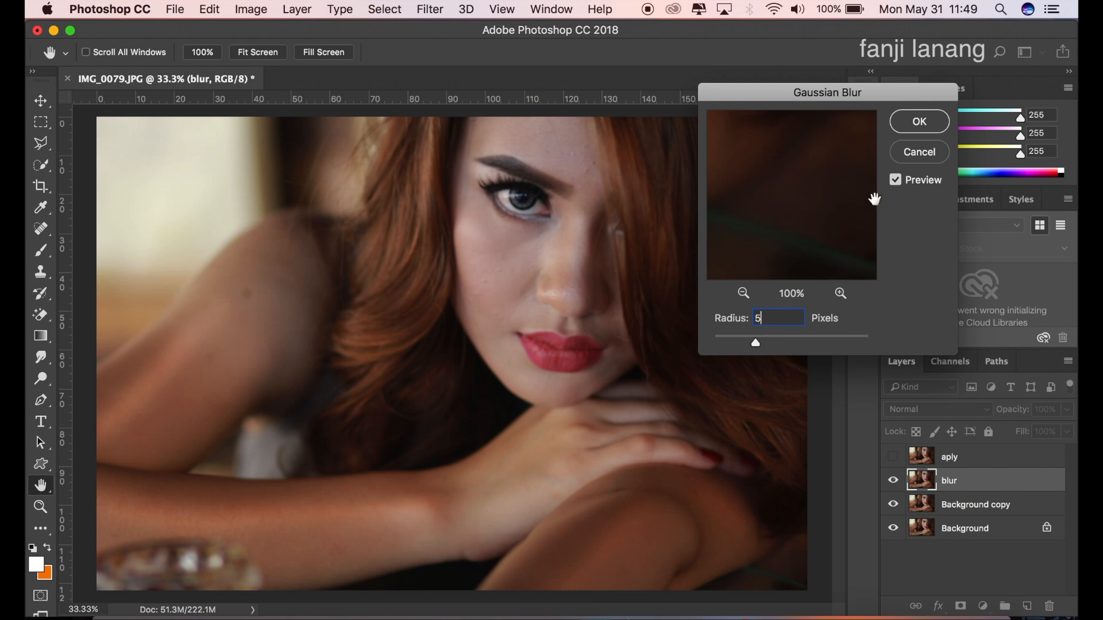
left_click(918, 122)
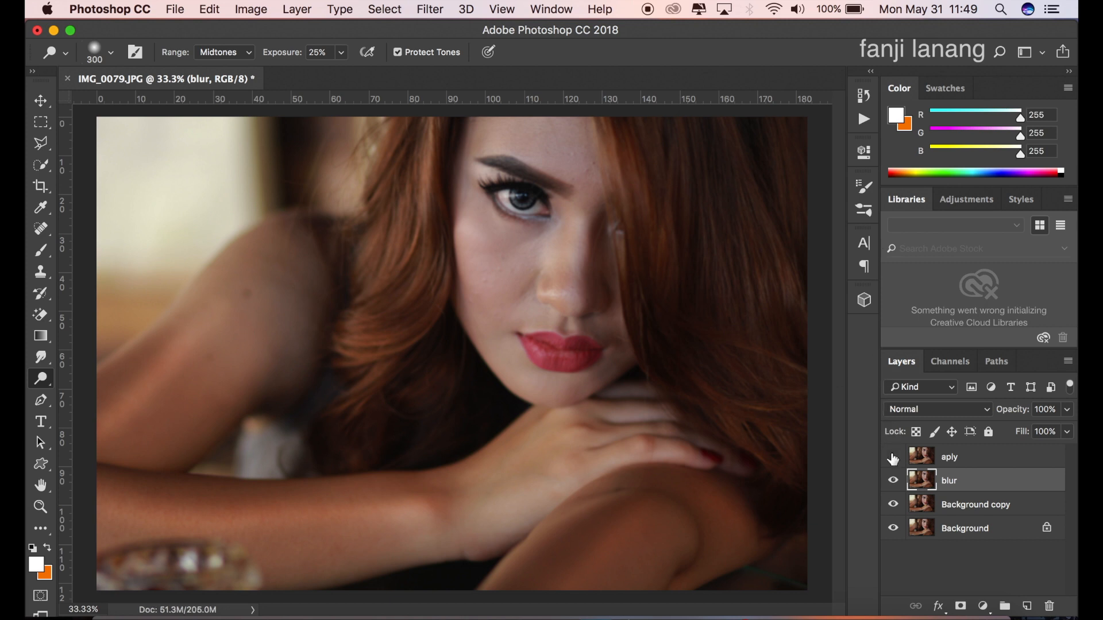
Step: Show the aply layer and start Apply Image on it, with the blur layer as source and Subtract blending
left_click(956, 458)
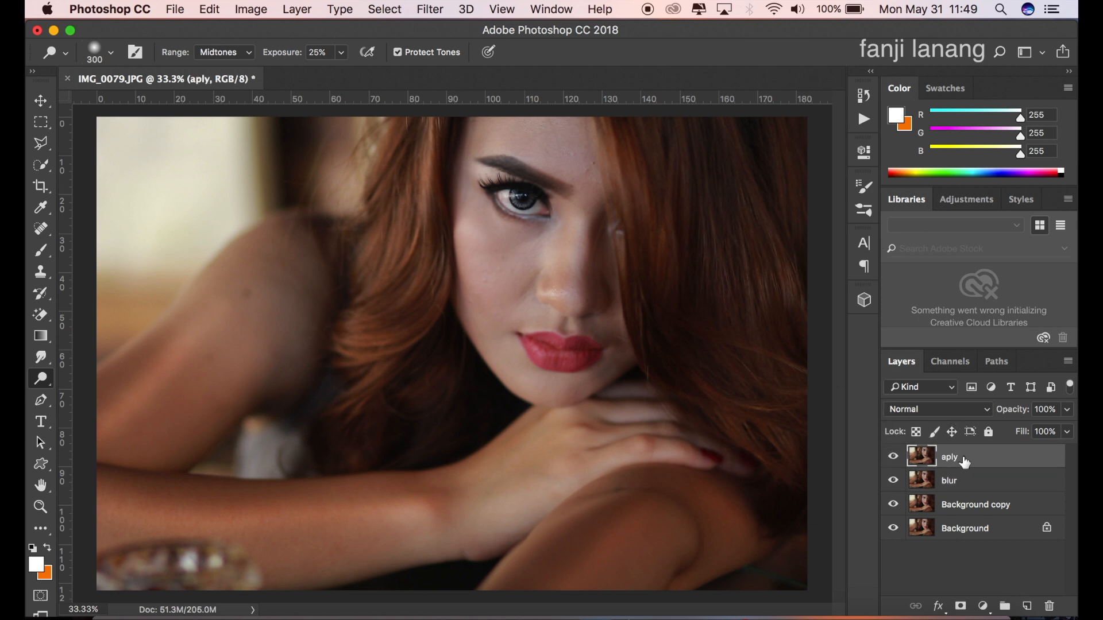
left_click(253, 10)
mouse_move(292, 57)
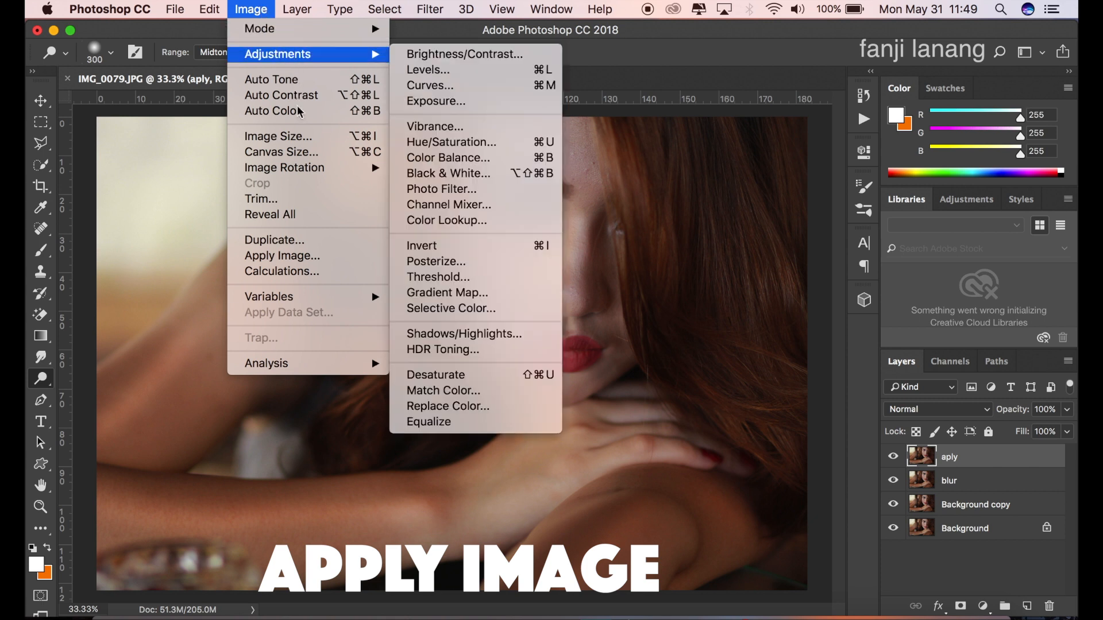
left_click(301, 263)
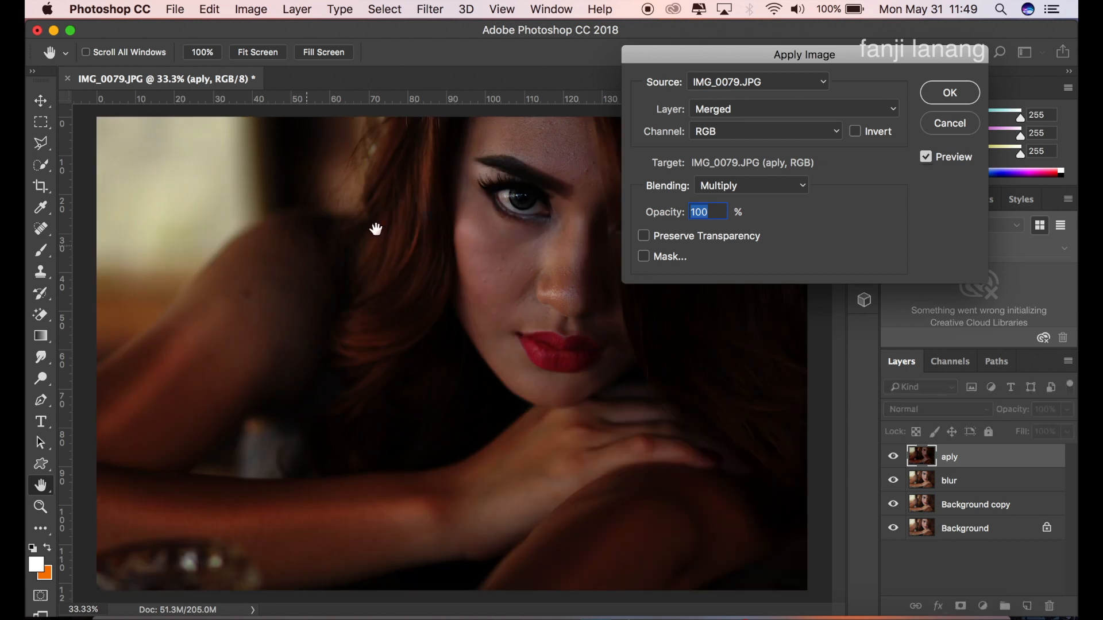
left_click(778, 109)
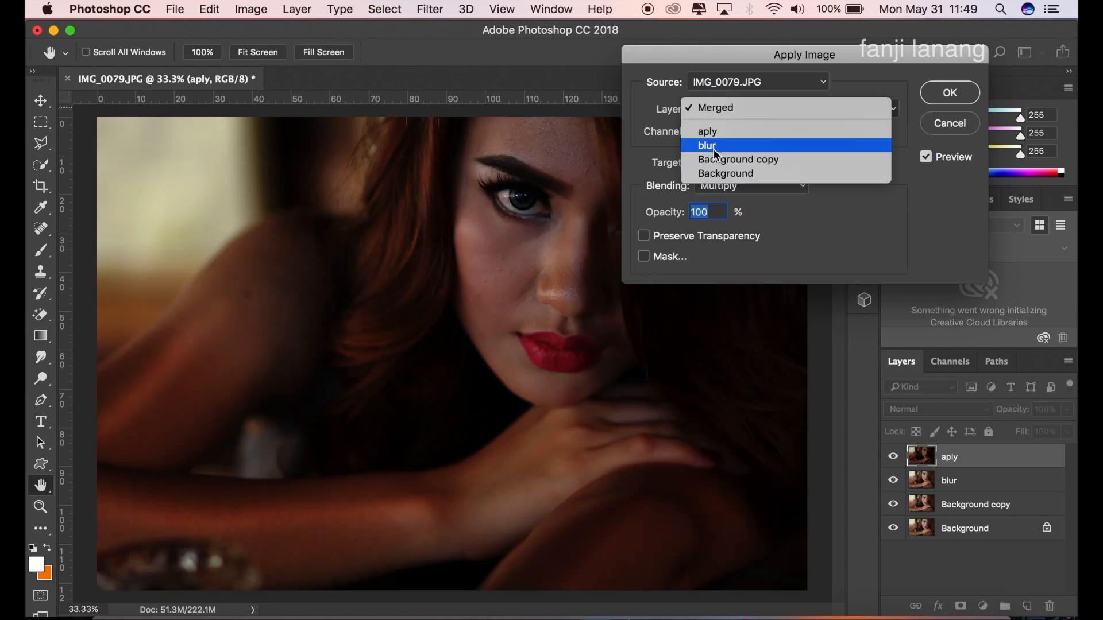
left_click(766, 146)
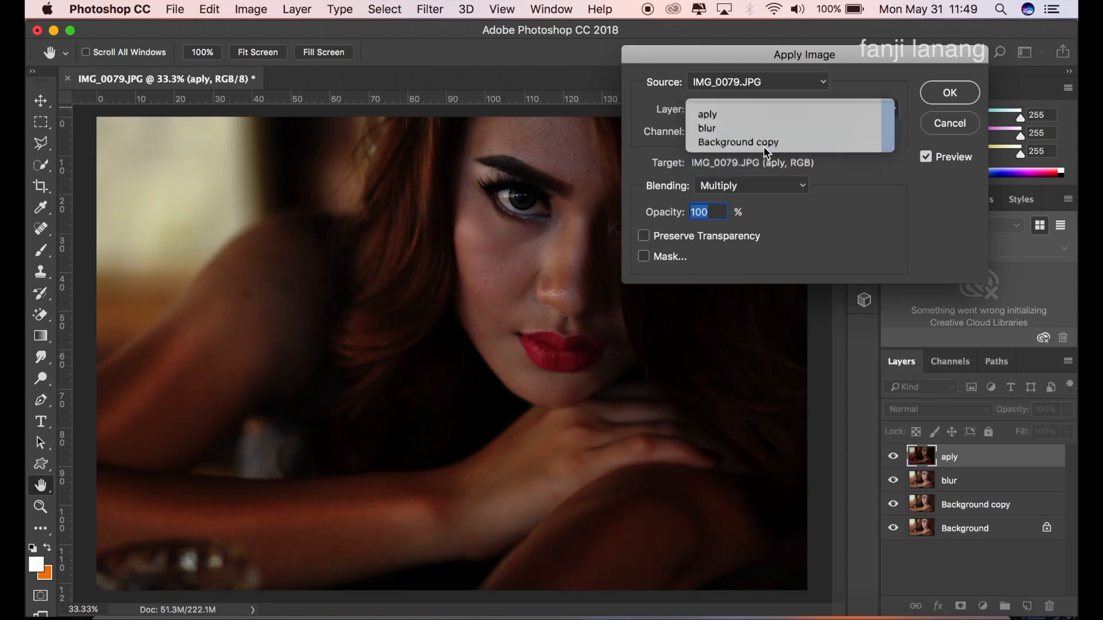
left_click(755, 185)
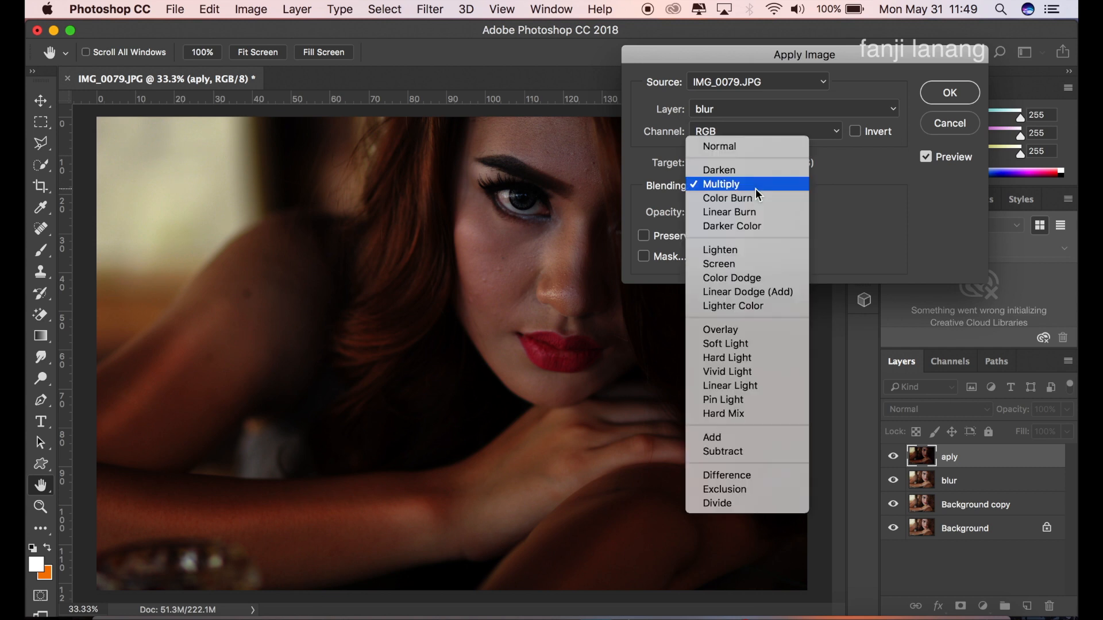
left_click(723, 451)
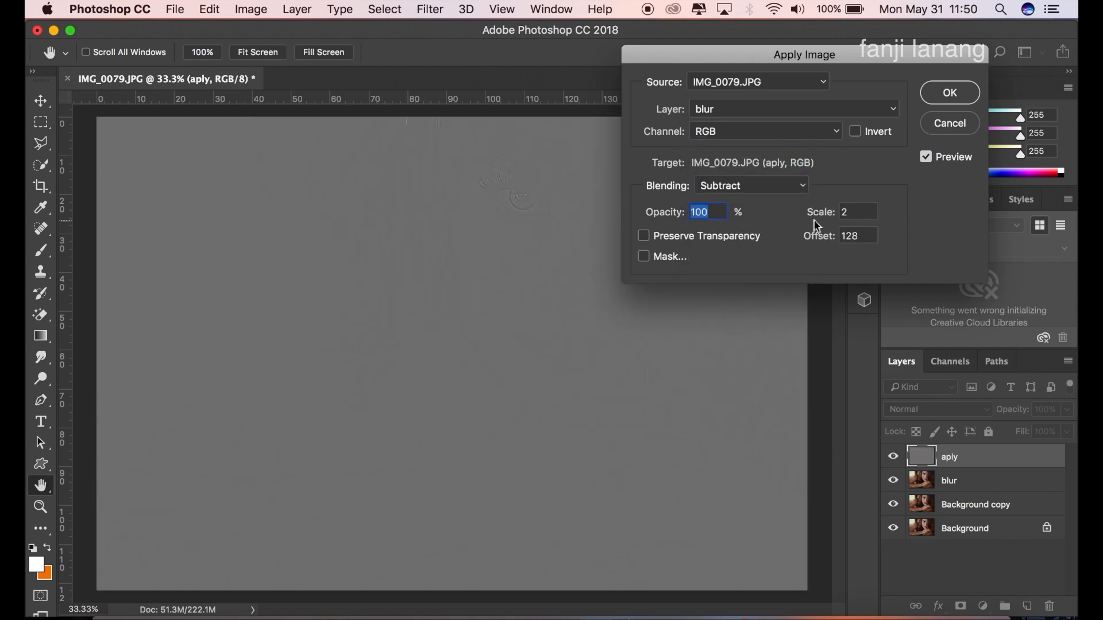
Step: Apply the subtraction with scale 2 and offset 128, and set the aply layer's blend mode to Linear Light
left_click(714, 214)
double_click(851, 212)
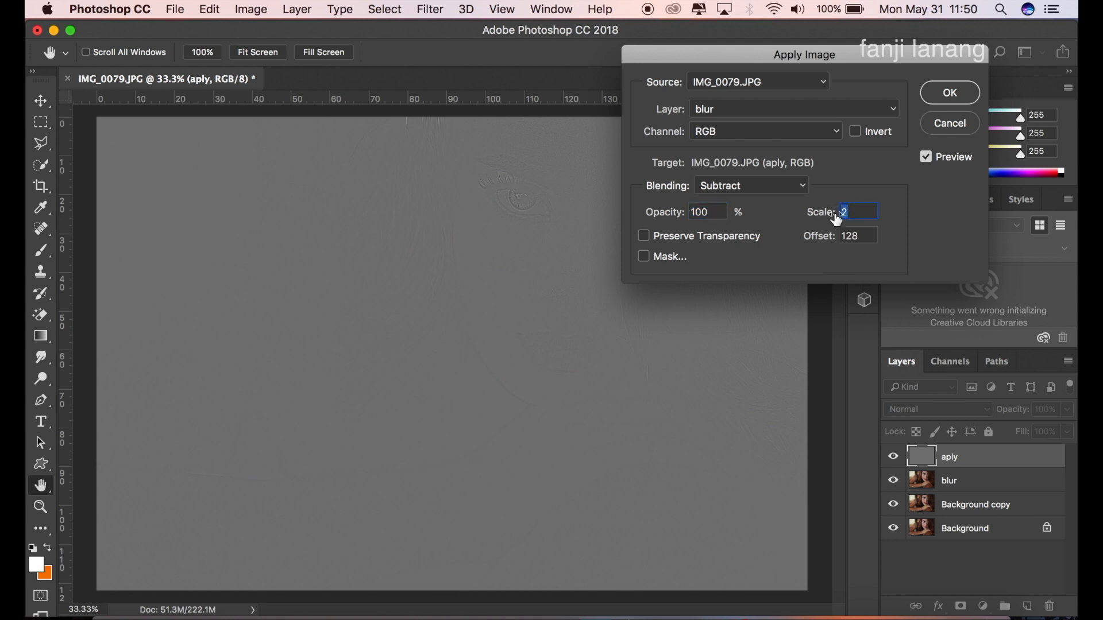
double_click(861, 240)
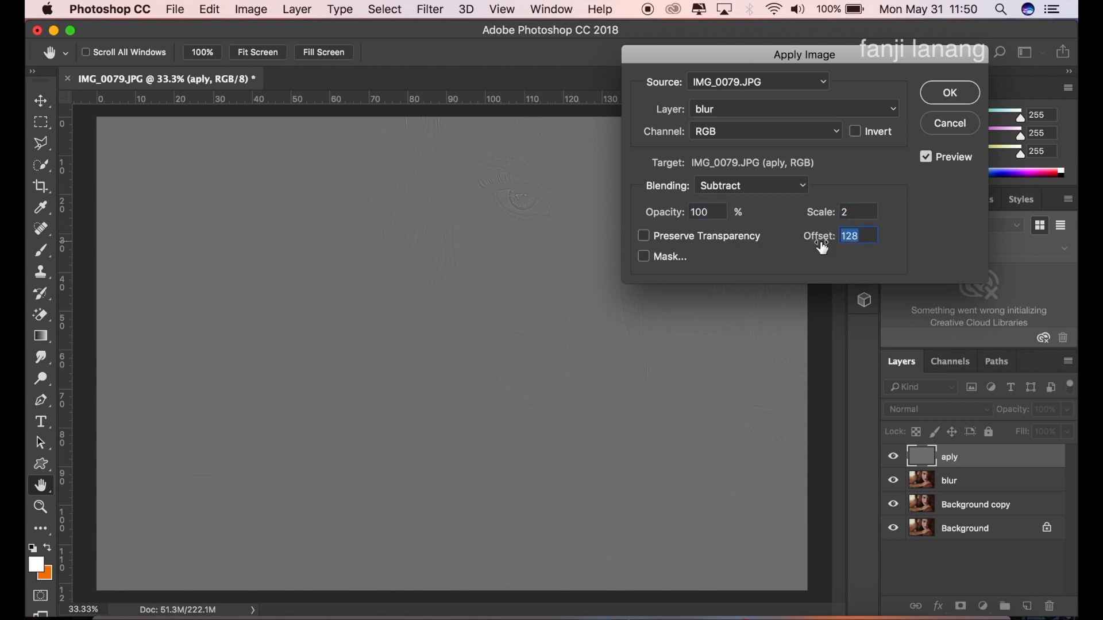
type("128")
left_click(925, 92)
left_click(921, 409)
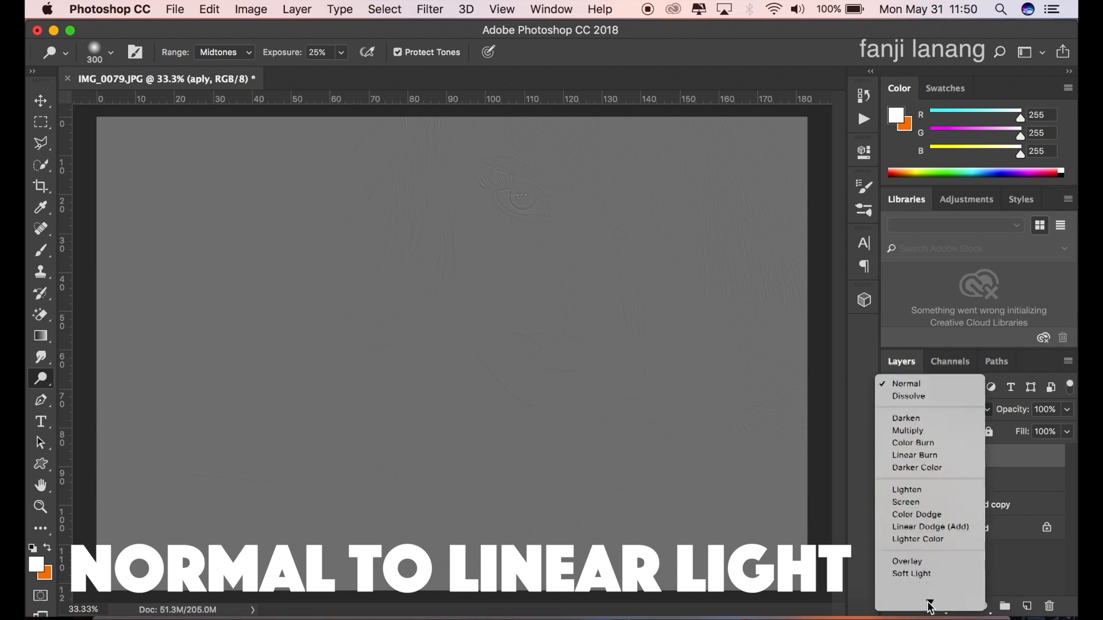
left_click(918, 530)
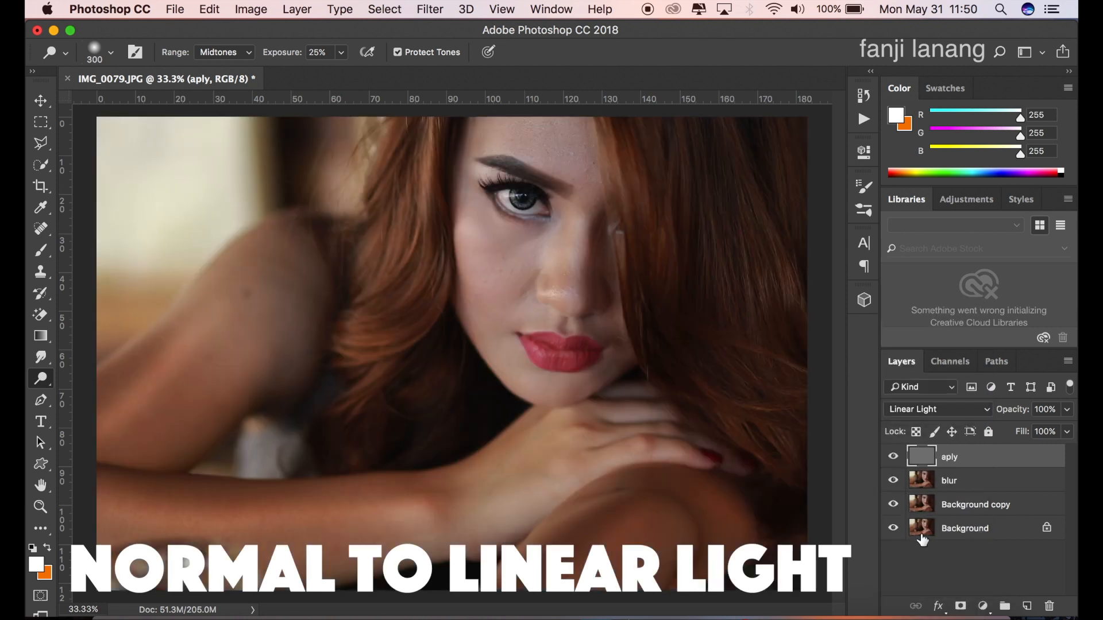
Step: Duplicate the blur layer and switch to the Mixer Brush Tool for retouching the copy
left_click(956, 487)
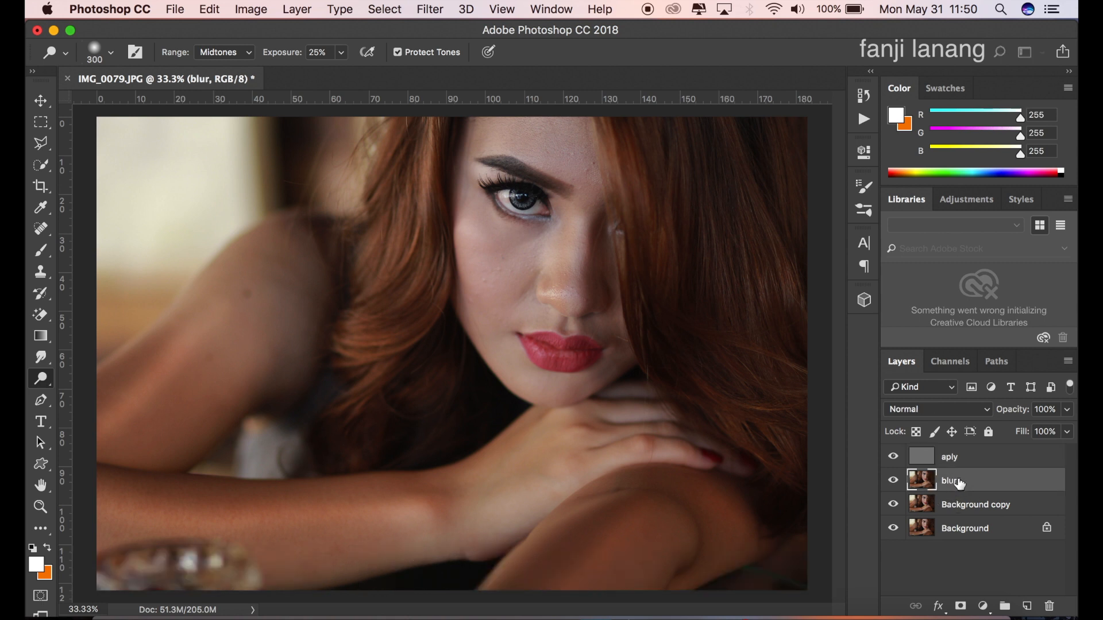
left_click_drag(951, 481, 1027, 606)
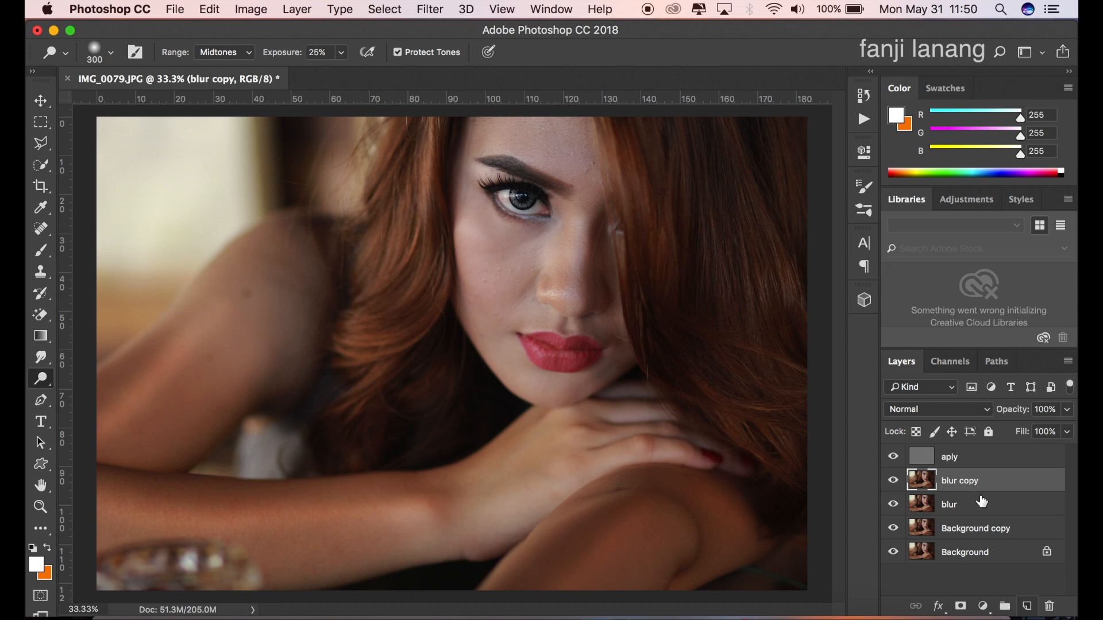
left_click(38, 253)
right_click(38, 253)
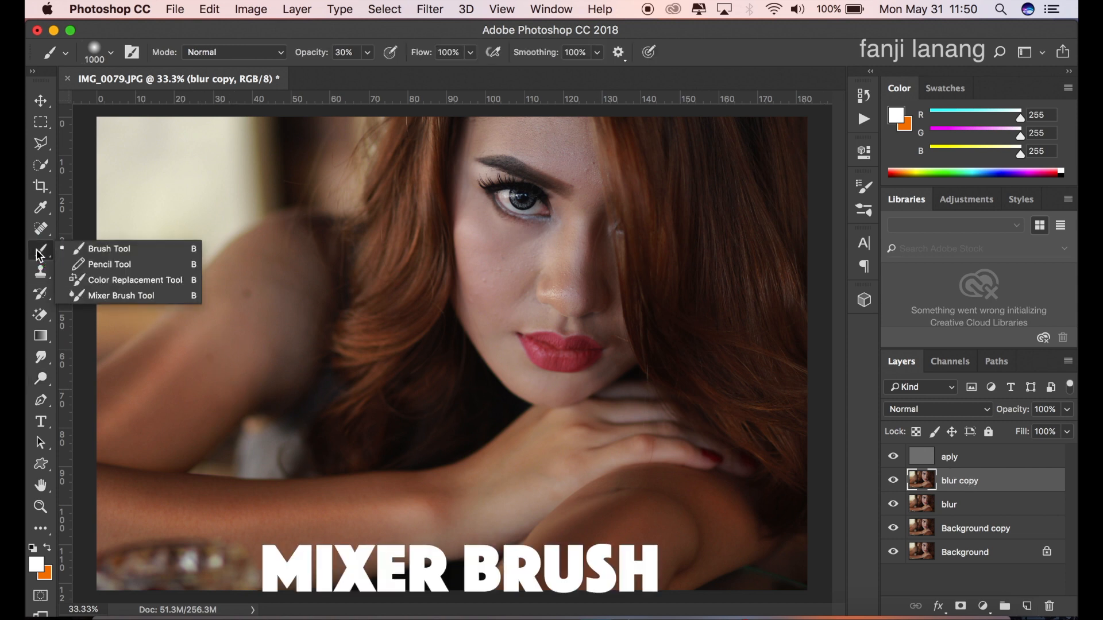
left_click(84, 296)
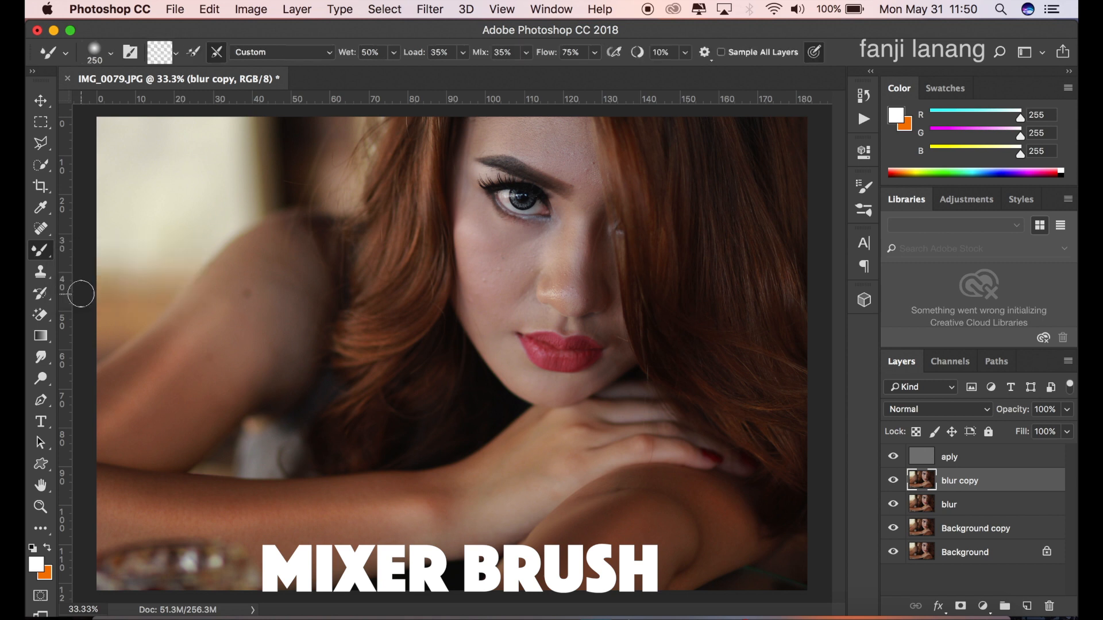
Step: Review the Mixer Brush's colour, cleaning option, preset and its Wet, Load, Mix and Flow settings
left_click(160, 53)
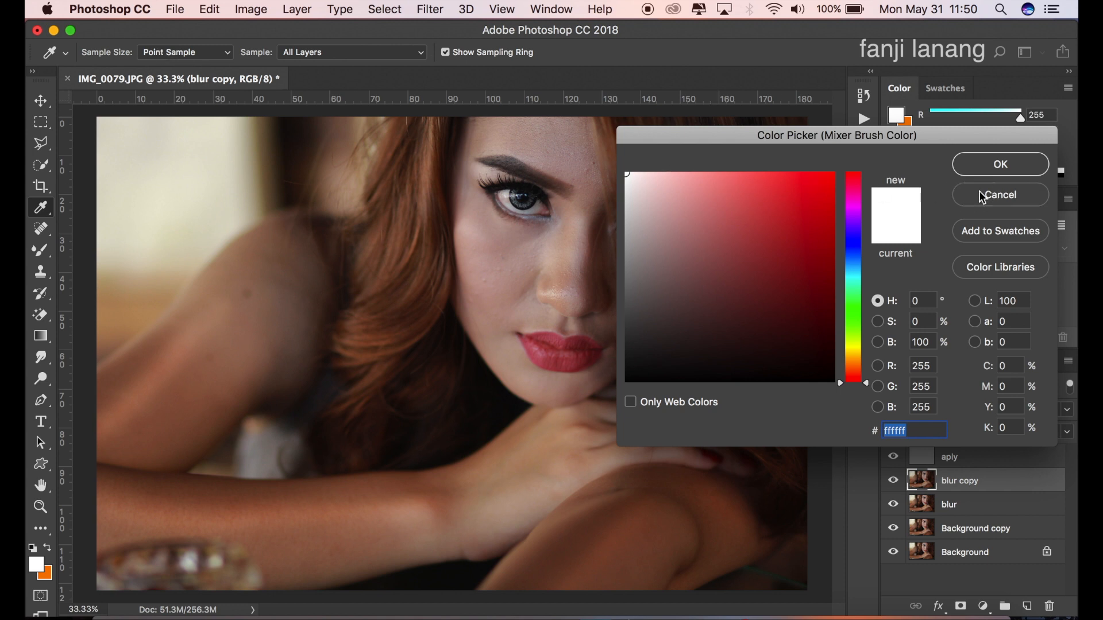
left_click(1000, 196)
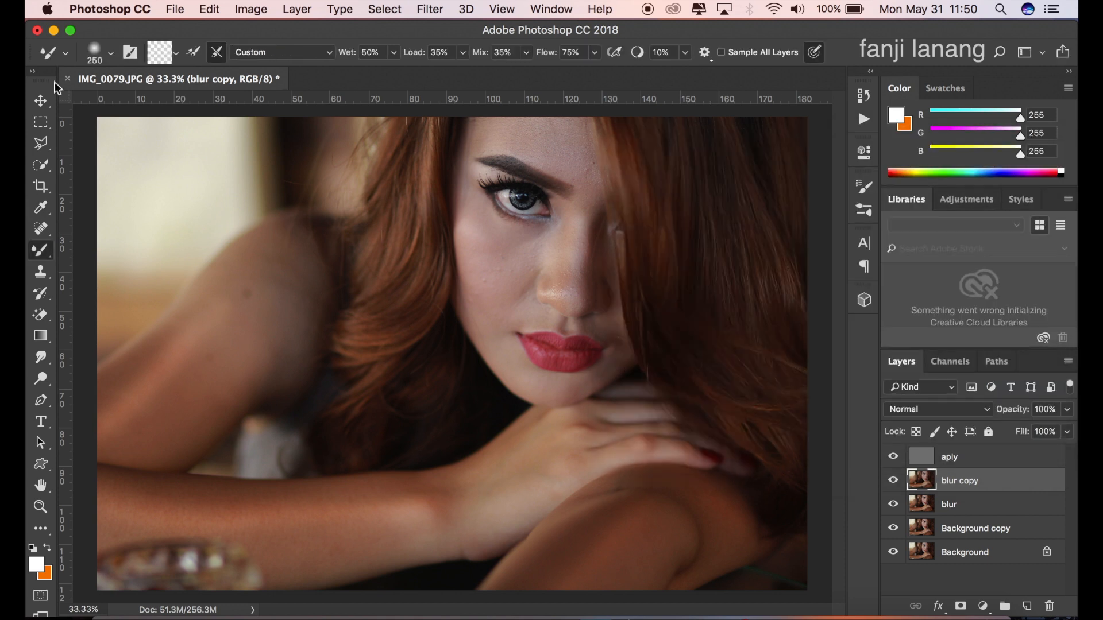
left_click(218, 52)
left_click(292, 56)
left_click(293, 50)
left_click(374, 52)
left_click(438, 52)
left_click(495, 53)
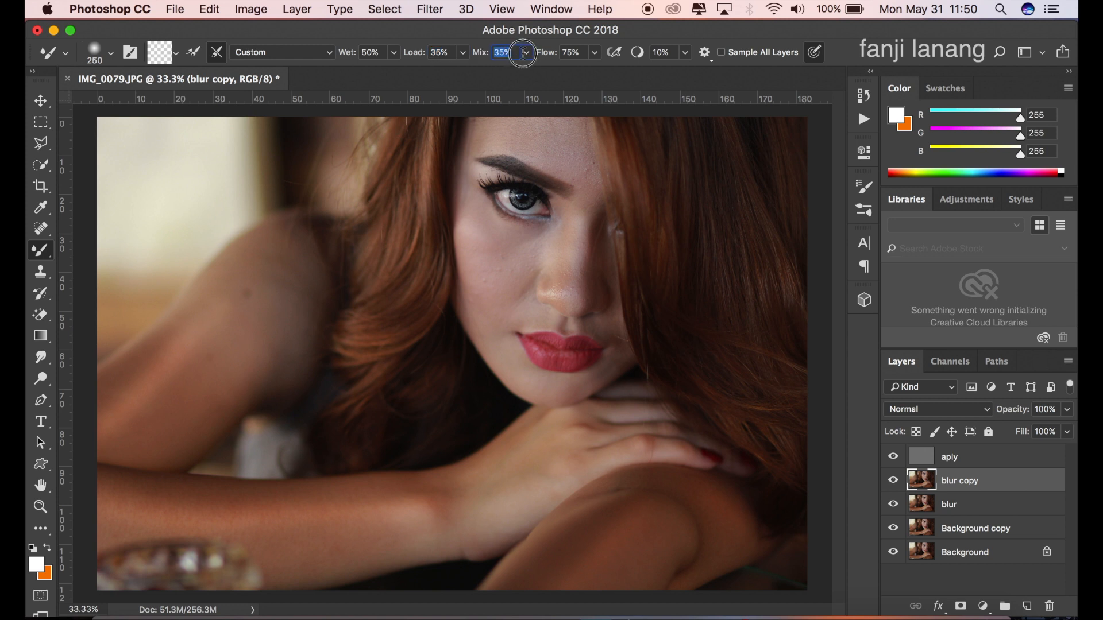
left_click(561, 52)
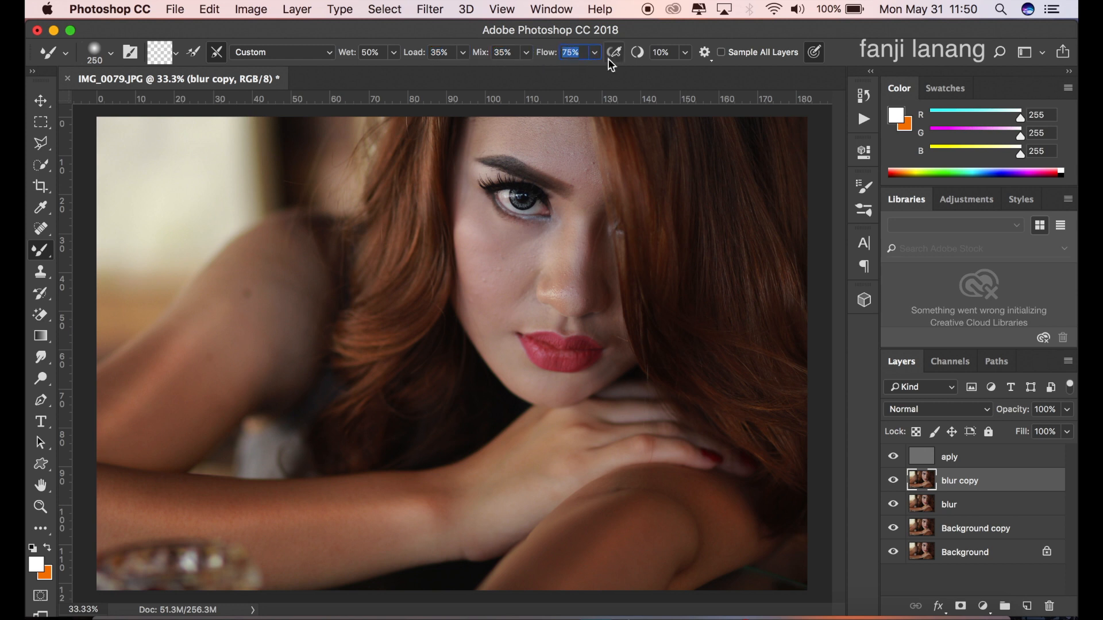
left_click(818, 51)
Step: Blend away the dark mole and smooth the upper arm on the blur copy layer, using 500- and 800-pixel brush sizes
left_click(210, 327)
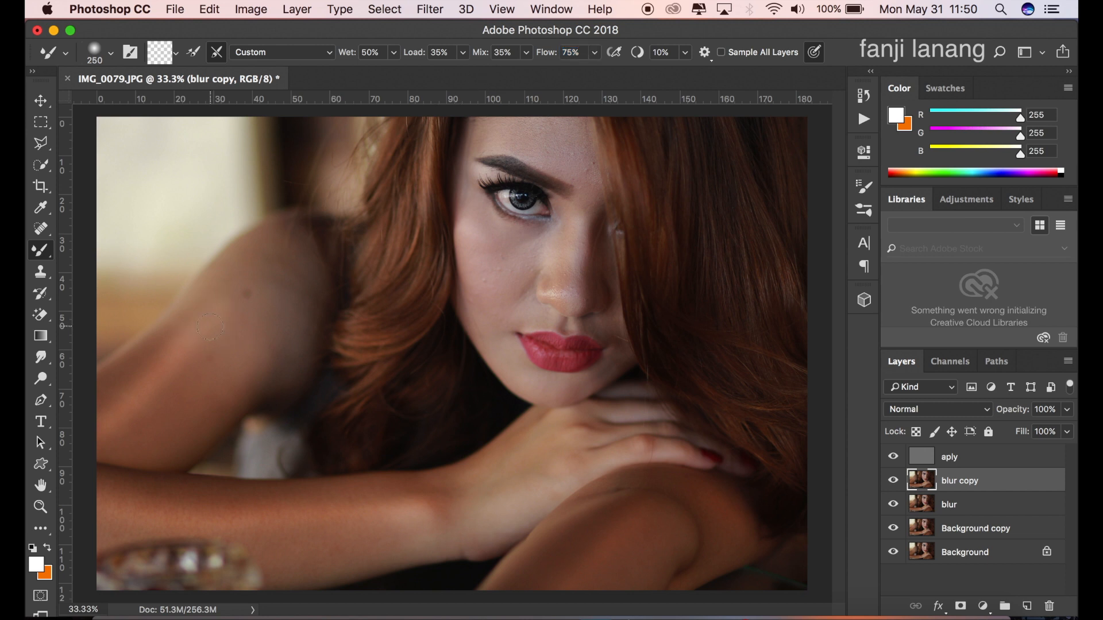
left_click_drag(244, 295, 120, 421)
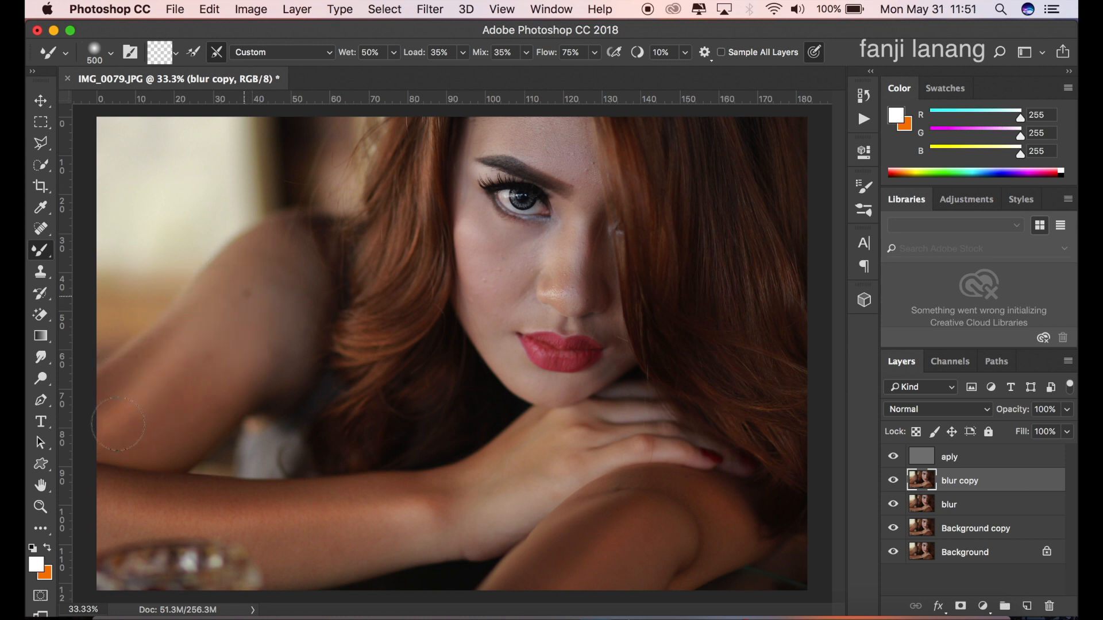
left_click(241, 295)
mouse_move(241, 296)
left_mouse_down()
mouse_move(216, 339)
mouse_move(177, 354)
mouse_move(104, 436)
mouse_move(244, 296)
left_mouse_up()
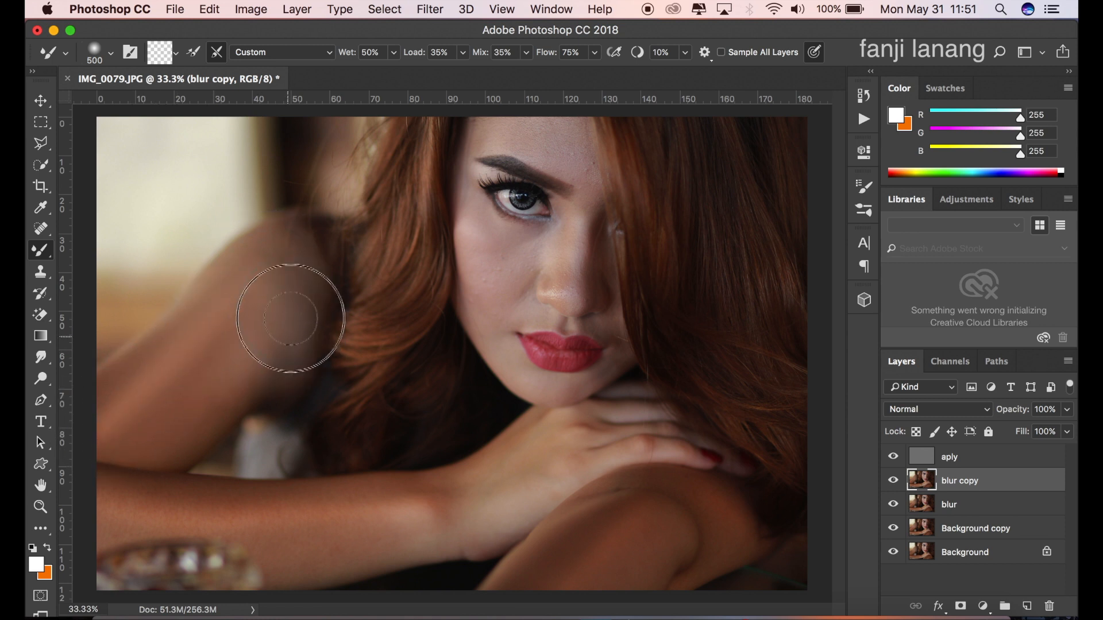
key("bracketright")
key("bracketright")
key("bracketright")
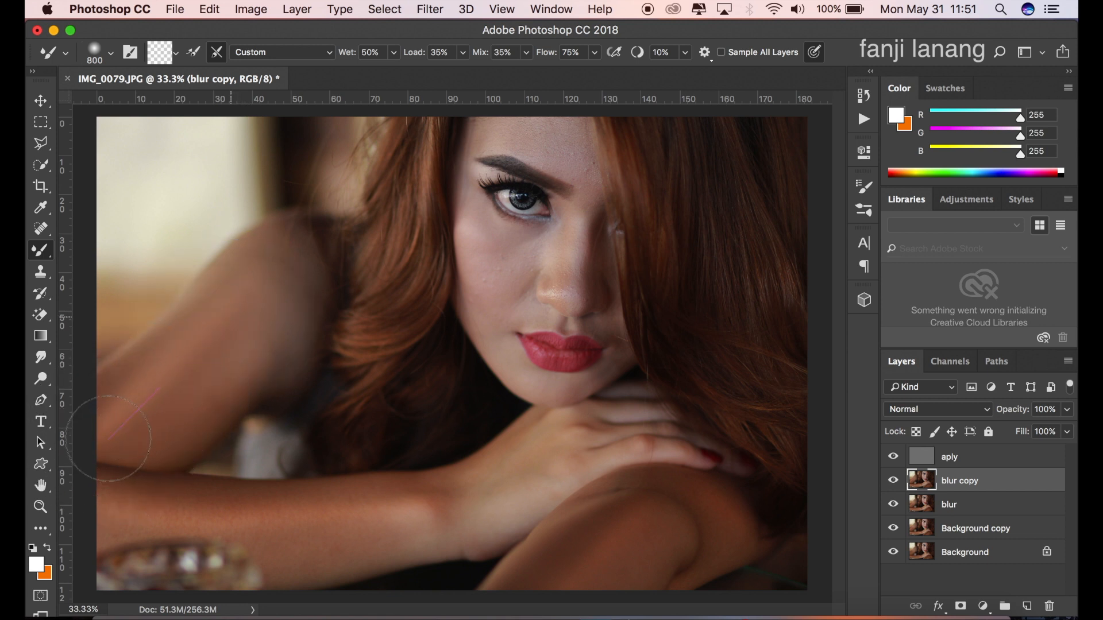
left_click_drag(232, 326, 273, 271)
Step: Smooth the skin of the crossed arms and the upper arm with a 600-pixel Mixer Brush
mouse_move(295, 517)
left_mouse_down()
mouse_move(116, 519)
mouse_move(172, 495)
mouse_move(342, 515)
mouse_move(428, 511)
mouse_move(321, 505)
mouse_move(430, 509)
mouse_move(333, 538)
mouse_move(270, 537)
mouse_move(365, 538)
mouse_move(476, 504)
left_mouse_up()
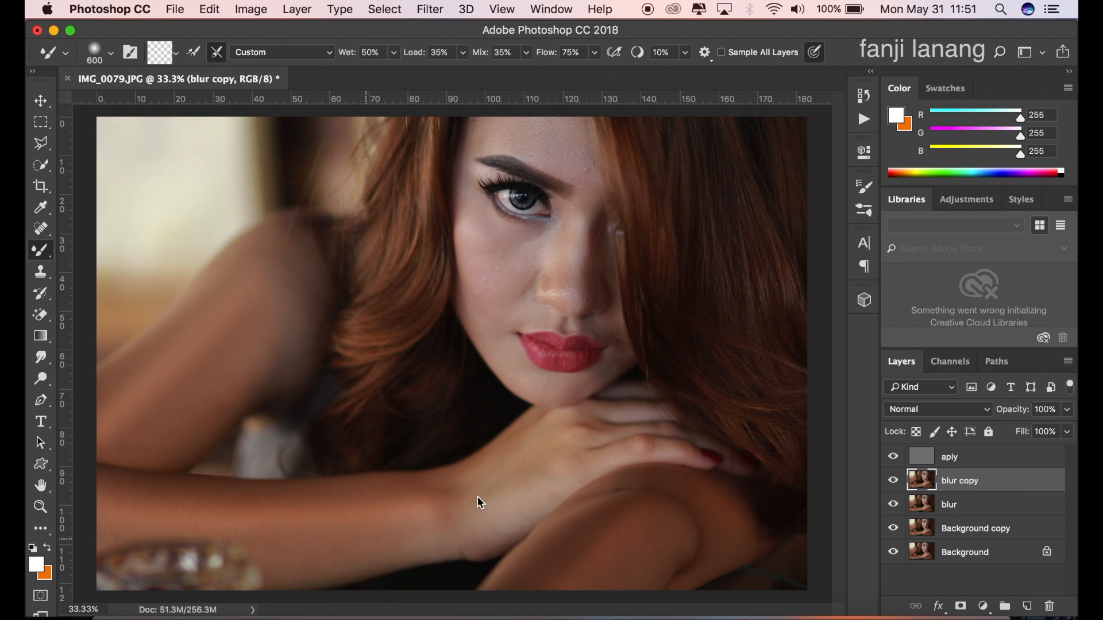
left_click_drag(626, 538, 539, 570)
left_click_drag(623, 539, 567, 610)
mouse_move(617, 528)
left_mouse_down()
mouse_move(553, 551)
mouse_move(509, 596)
left_mouse_up()
left_click_drag(683, 499, 736, 546)
mouse_move(182, 431)
left_mouse_down()
mouse_move(167, 374)
mouse_move(128, 394)
mouse_move(128, 413)
mouse_move(231, 300)
left_mouse_up()
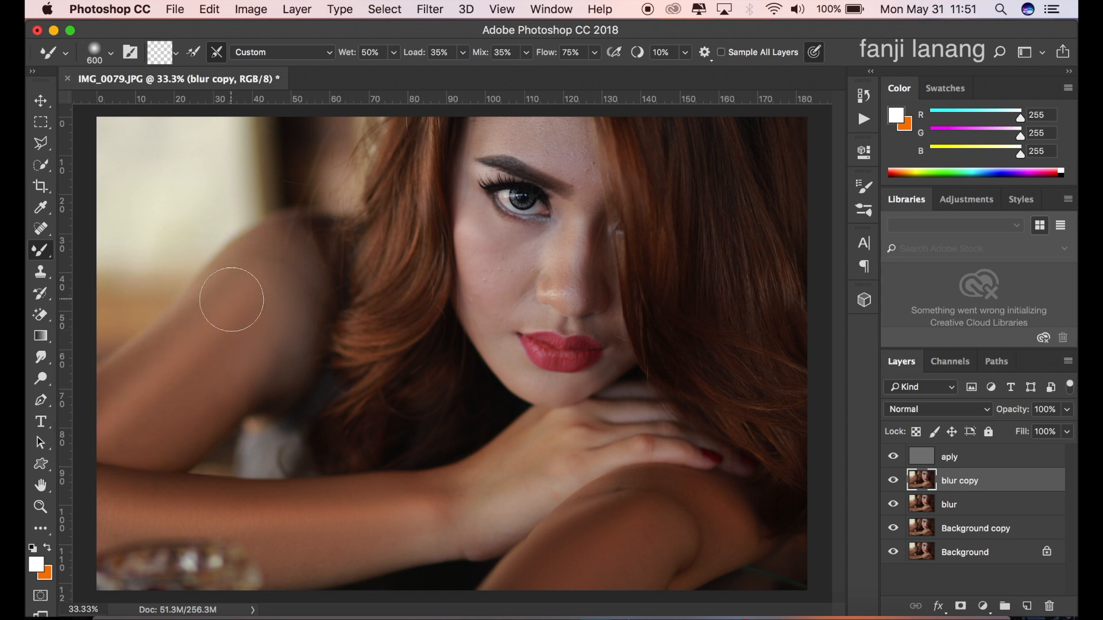
Step: Smooth the bridge of the nose and the skin up toward the brow, starting with a 175-pixel Mixer Brush
key("super+plus")
key("space")
left_click_drag(597, 190, 512, 331)
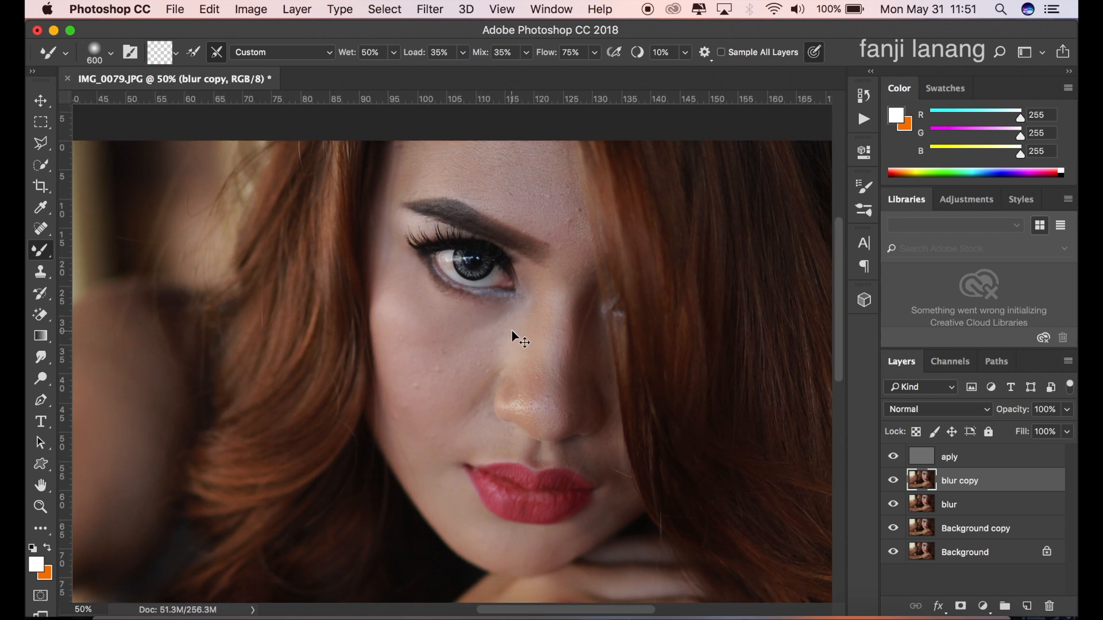
key("super+plus")
key("super+plus")
key("bracketleft")
key("bracketleft")
key("bracketleft")
key("bracketleft")
key("bracketleft")
key("bracketleft")
key("bracketleft")
key("bracketleft")
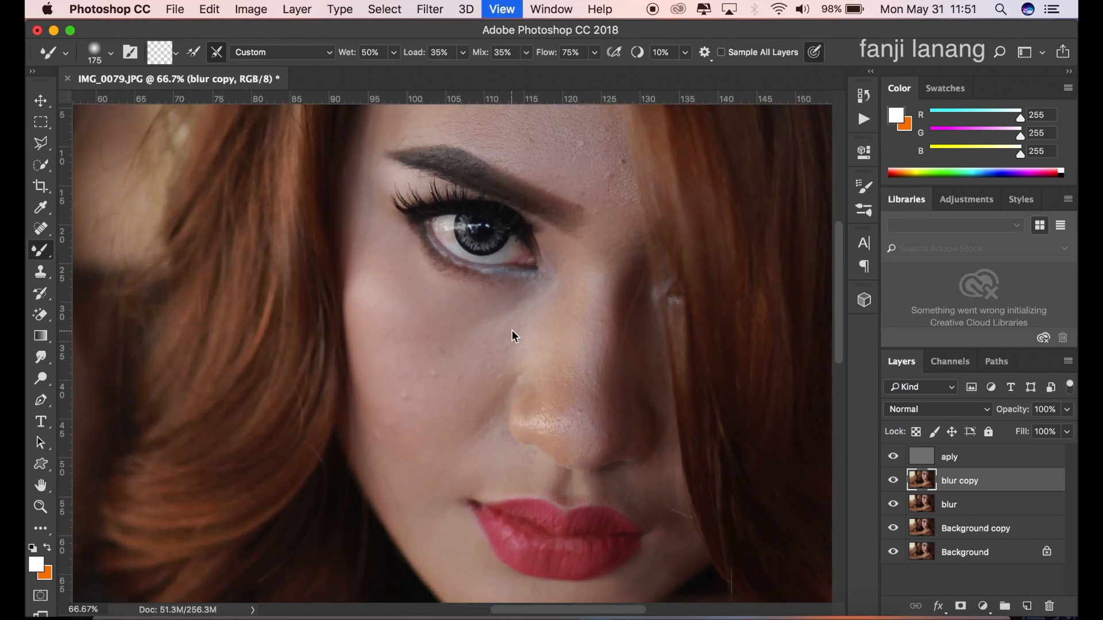
left_click_drag(512, 331, 425, 323)
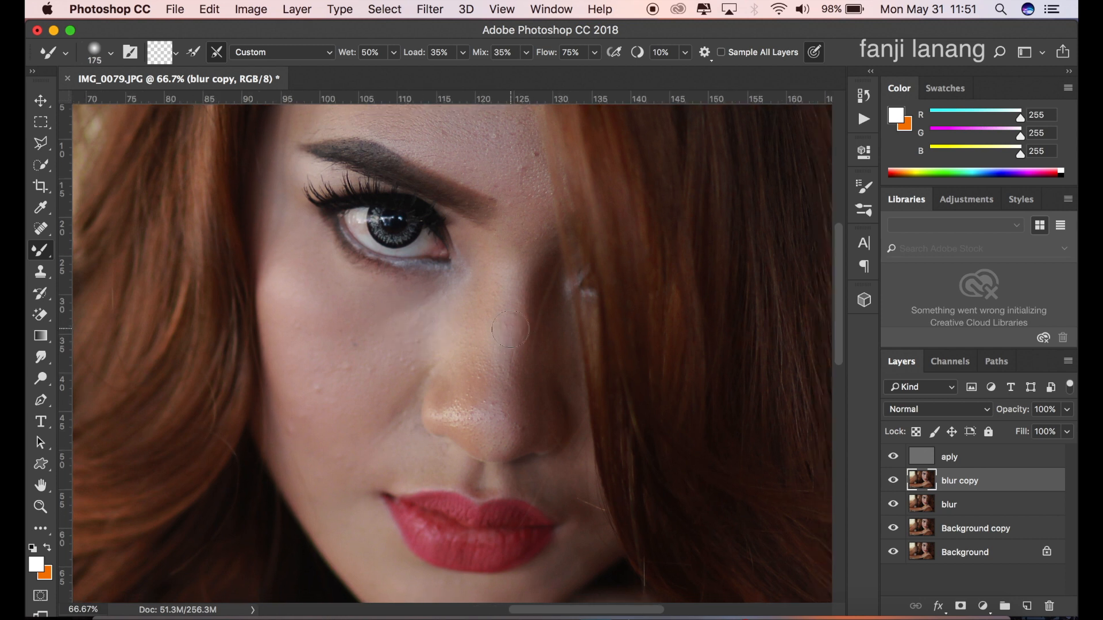
mouse_move(509, 330)
left_mouse_down()
mouse_move(499, 430)
mouse_move(535, 236)
mouse_move(504, 424)
mouse_move(534, 239)
left_mouse_up()
mouse_move(511, 318)
left_mouse_down()
mouse_move(499, 398)
mouse_move(495, 334)
left_mouse_up()
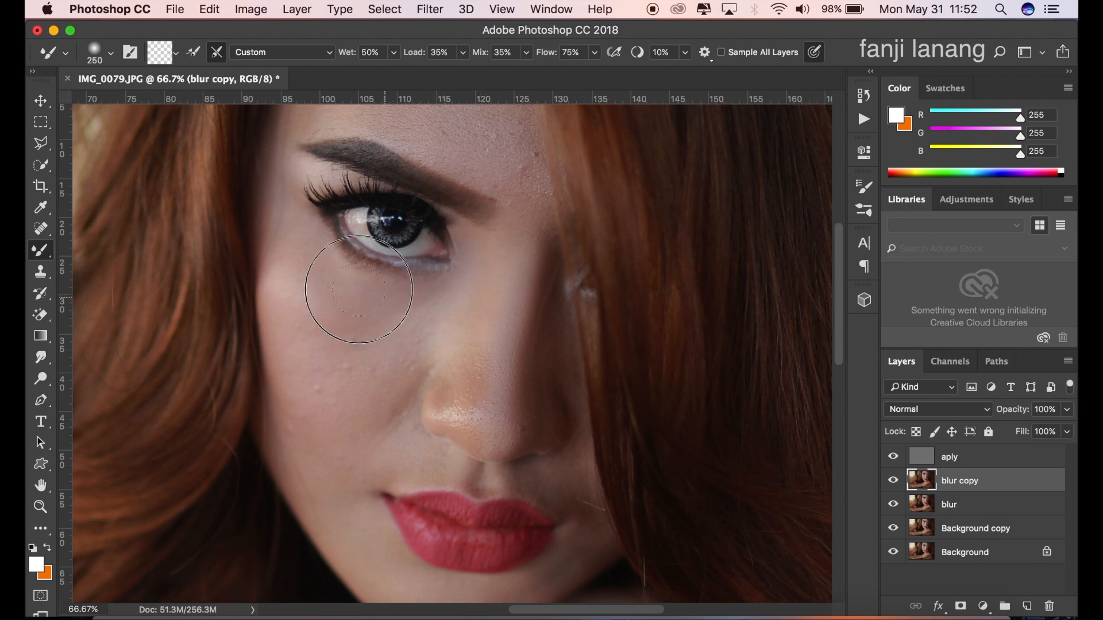
Step: Smooth the skin under the eye, the cheek and the side of the nose with a 250-pixel Mixer Brush
mouse_move(337, 275)
left_mouse_down()
mouse_move(409, 302)
mouse_move(437, 298)
mouse_move(380, 312)
mouse_move(307, 272)
mouse_move(370, 326)
mouse_move(415, 324)
mouse_move(402, 386)
mouse_move(425, 345)
mouse_move(380, 393)
mouse_move(391, 442)
mouse_move(422, 366)
mouse_move(393, 399)
mouse_move(403, 441)
left_mouse_up()
mouse_move(410, 365)
left_mouse_down()
mouse_move(438, 299)
mouse_move(376, 374)
mouse_move(341, 389)
mouse_move(328, 375)
mouse_move(336, 444)
mouse_move(283, 382)
mouse_move(326, 430)
mouse_move(292, 385)
mouse_move(314, 330)
left_mouse_up()
mouse_move(410, 331)
left_mouse_down()
mouse_move(352, 315)
mouse_move(299, 269)
mouse_move(290, 275)
mouse_move(455, 351)
left_mouse_up()
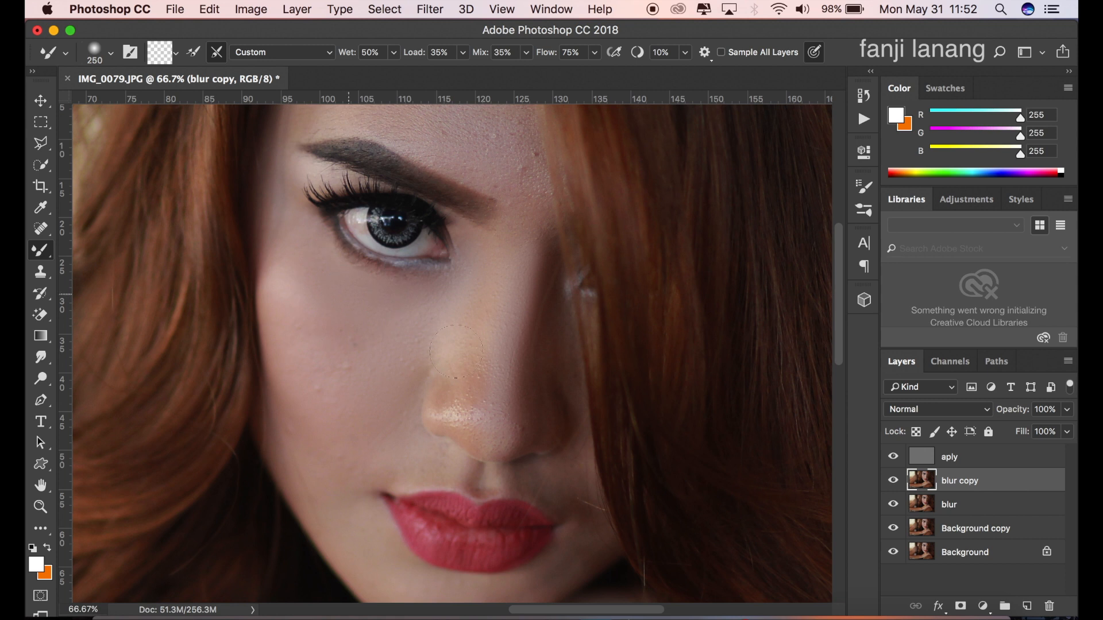
Step: Smooth the chin and the skin just below the lips, using a smaller brush near the lip edge
scroll(473, 324, "down", 5)
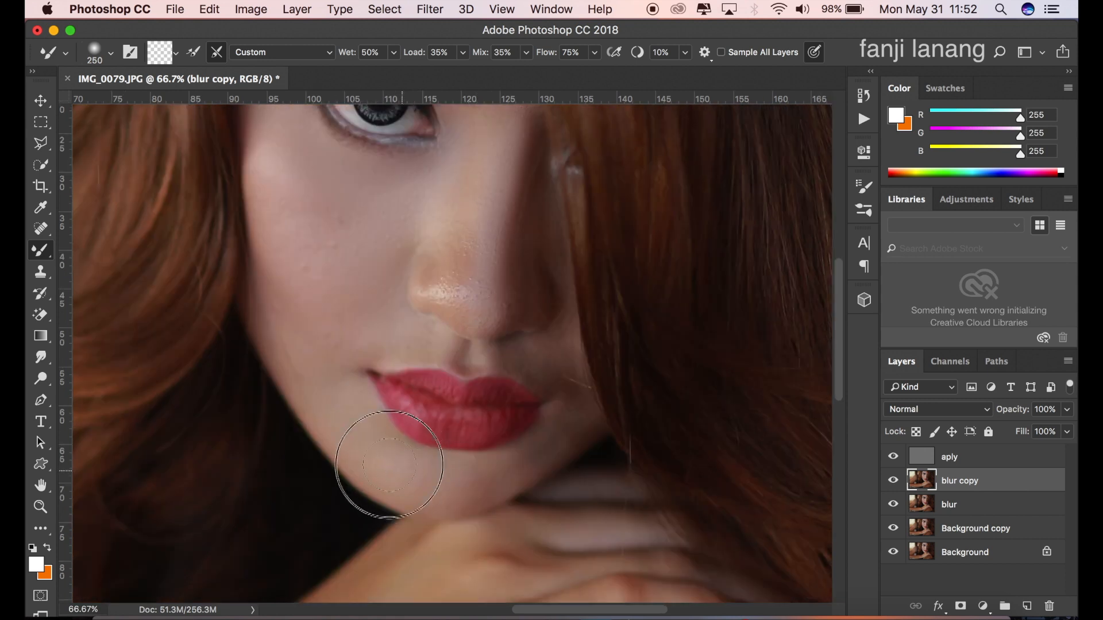
mouse_move(423, 466)
left_mouse_down()
mouse_move(505, 469)
mouse_move(478, 478)
left_mouse_up()
key("bracketleft")
key("bracketleft")
key("bracketleft")
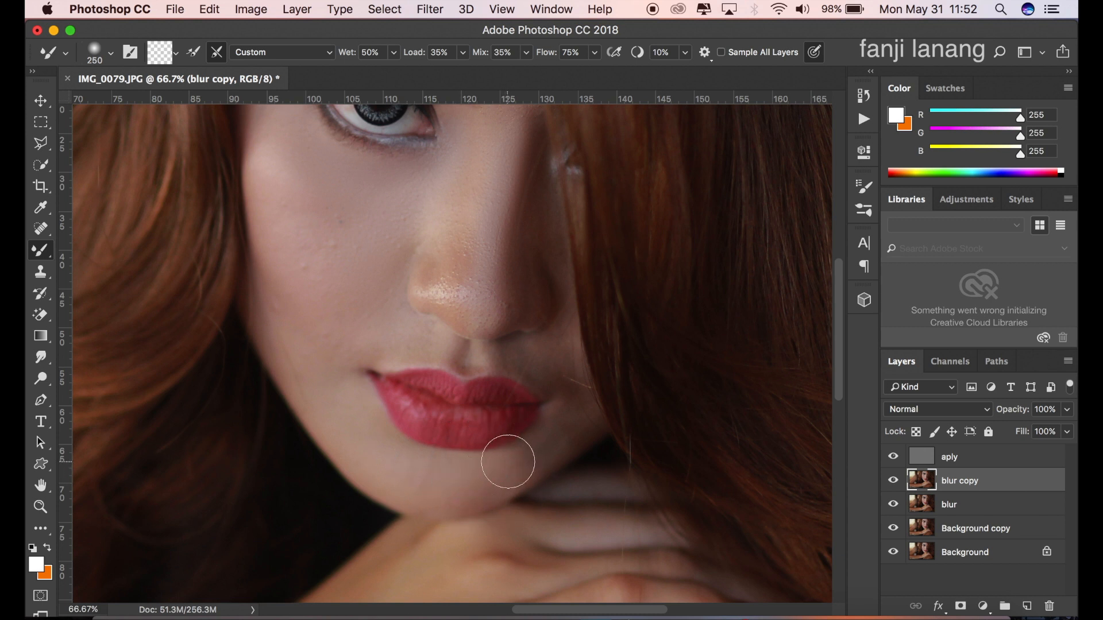
mouse_move(532, 459)
left_mouse_down()
mouse_move(499, 483)
mouse_move(551, 431)
mouse_move(513, 471)
mouse_move(542, 451)
mouse_move(557, 410)
mouse_move(536, 362)
mouse_move(562, 425)
mouse_move(476, 479)
left_mouse_up()
Step: Smooth the forehead, the bridge of the nose and the temple beside the eye with a 300-pixel Mixer Brush
left_click_drag(509, 401, 528, 526)
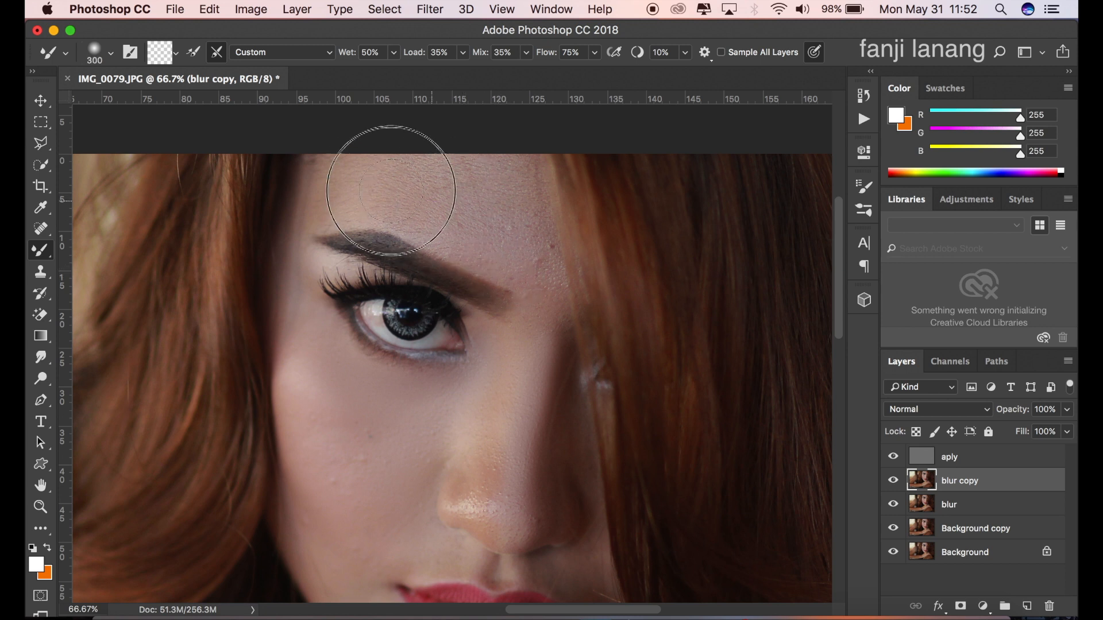
mouse_move(488, 179)
left_mouse_down()
mouse_move(529, 256)
mouse_move(540, 376)
left_mouse_up()
left_click_drag(467, 407, 532, 333)
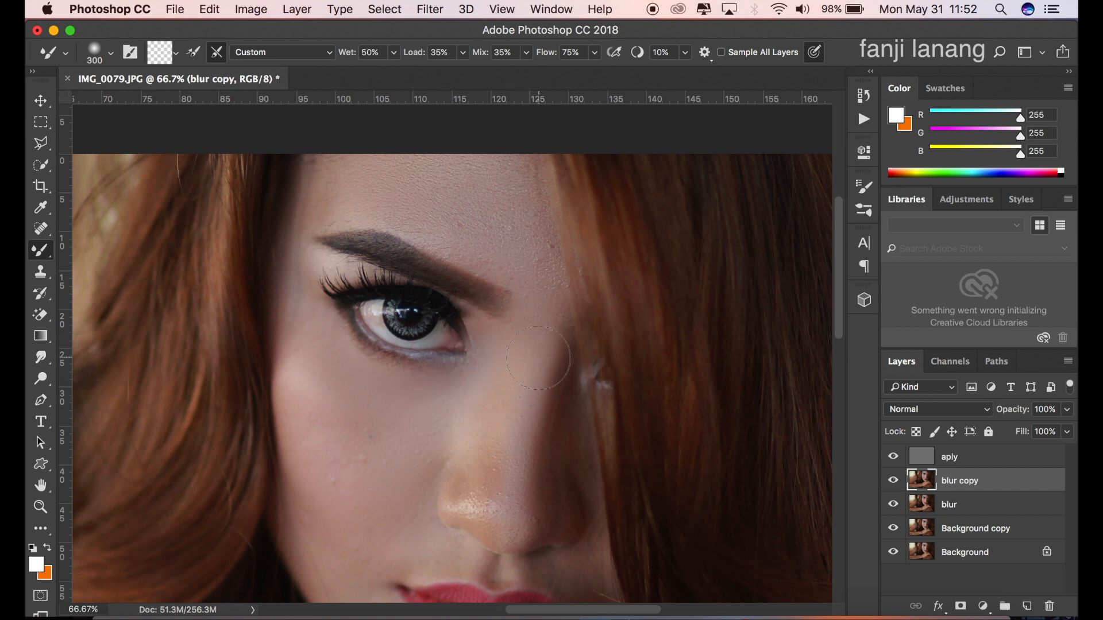
mouse_move(379, 175)
left_mouse_down()
mouse_move(339, 181)
mouse_move(319, 203)
mouse_move(290, 303)
left_mouse_up()
mouse_move(301, 343)
left_mouse_down()
mouse_move(319, 394)
mouse_move(340, 413)
mouse_move(310, 371)
left_mouse_up()
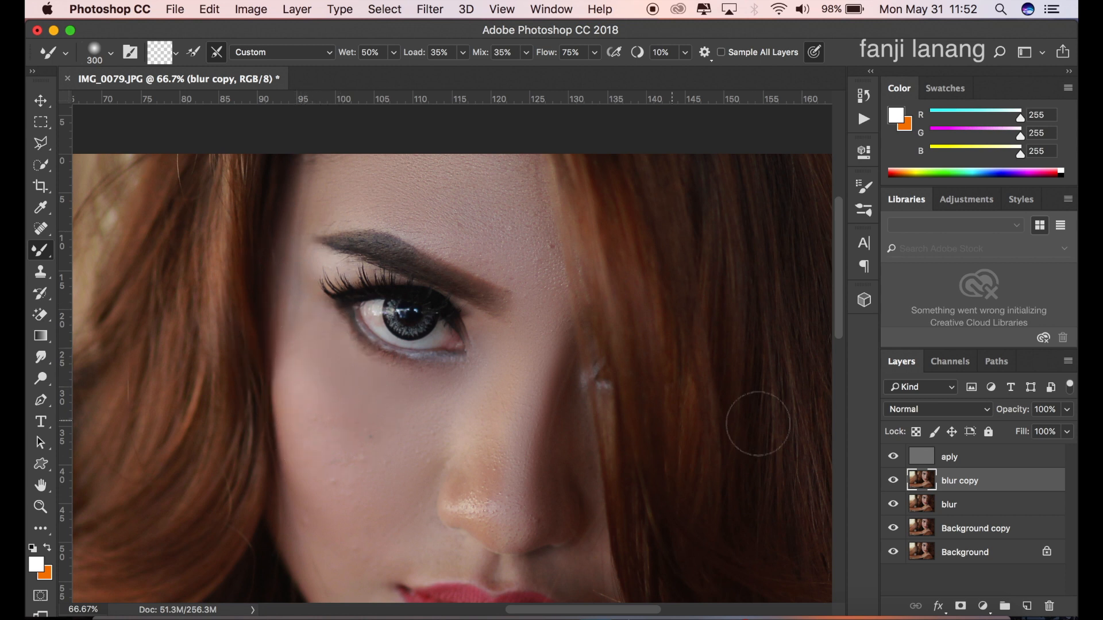
Step: Compare the face and the whole photo with the blur copy layer hidden and shown
left_click(893, 481)
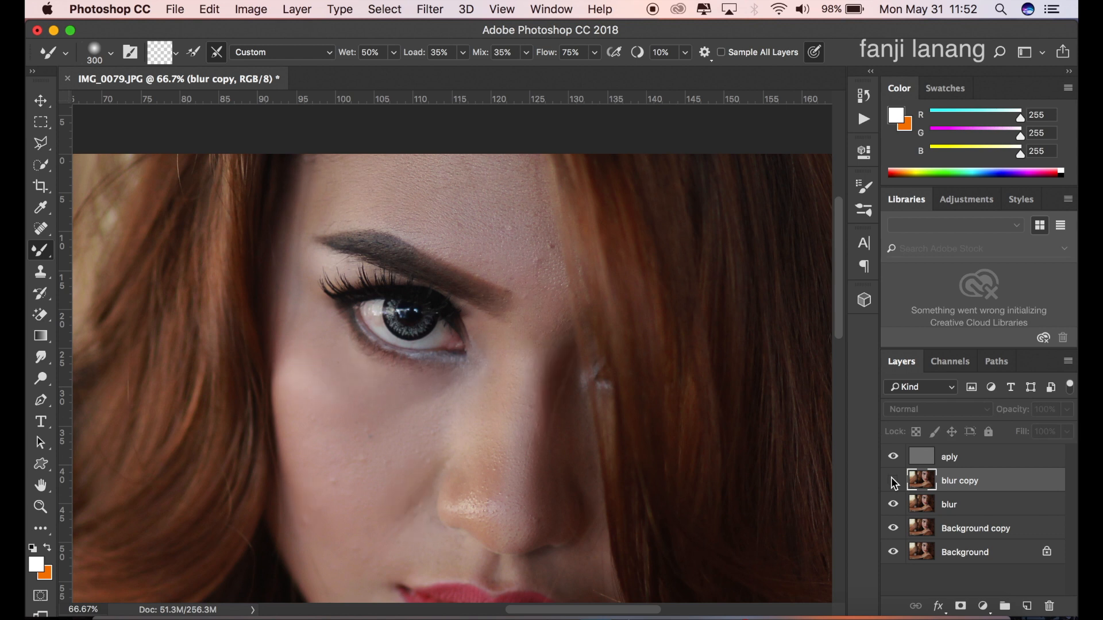
left_click(893, 481)
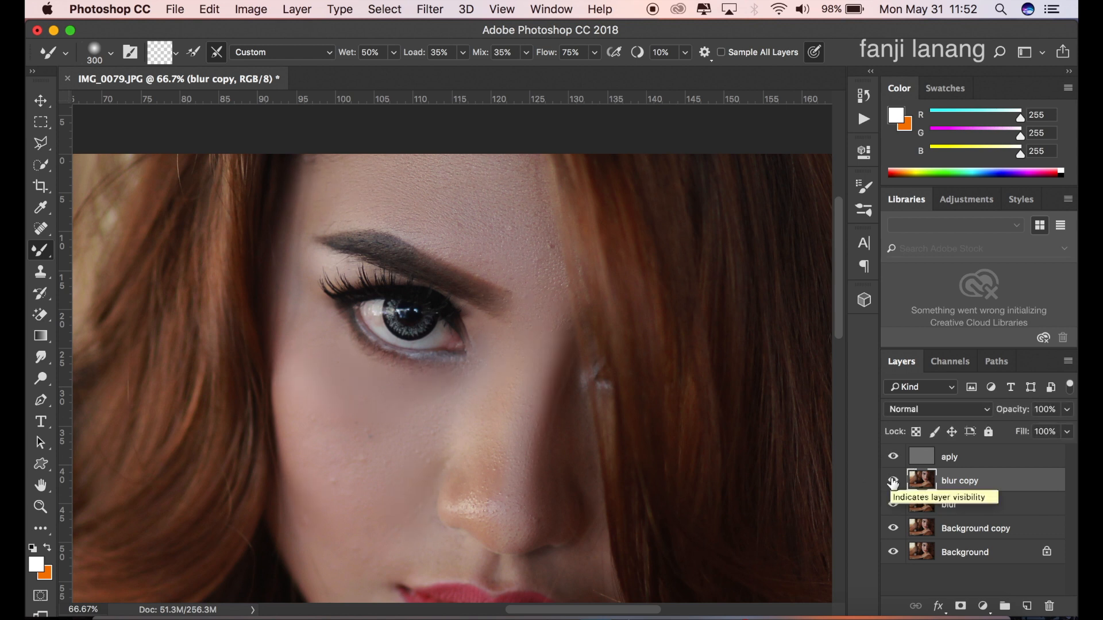
key("super+minus")
key("super+minus")
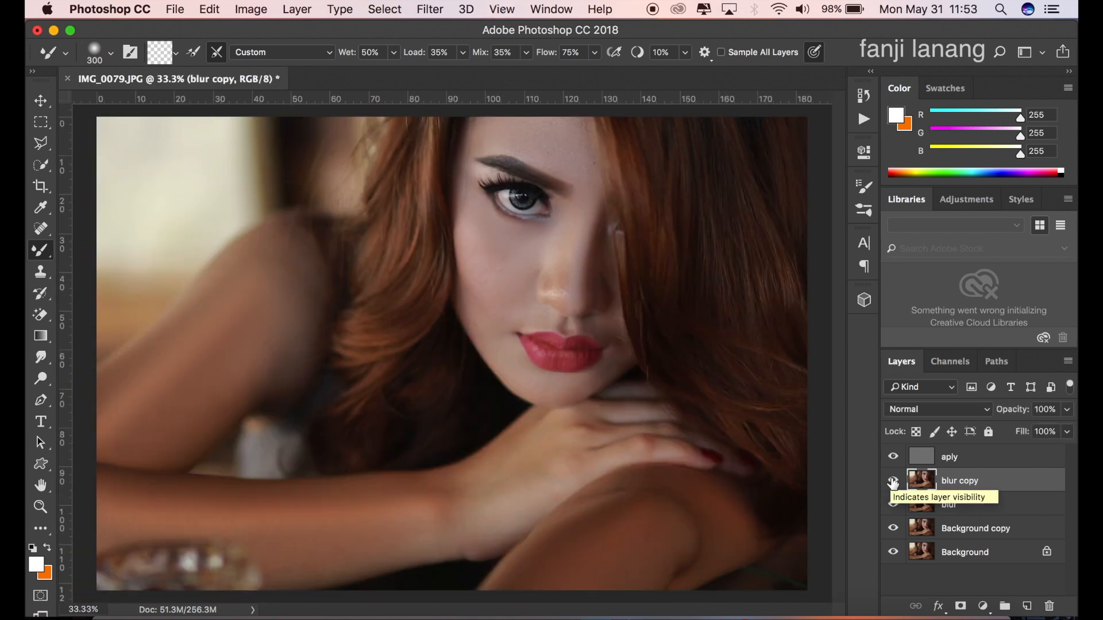
left_click(894, 481)
left_click(894, 481)
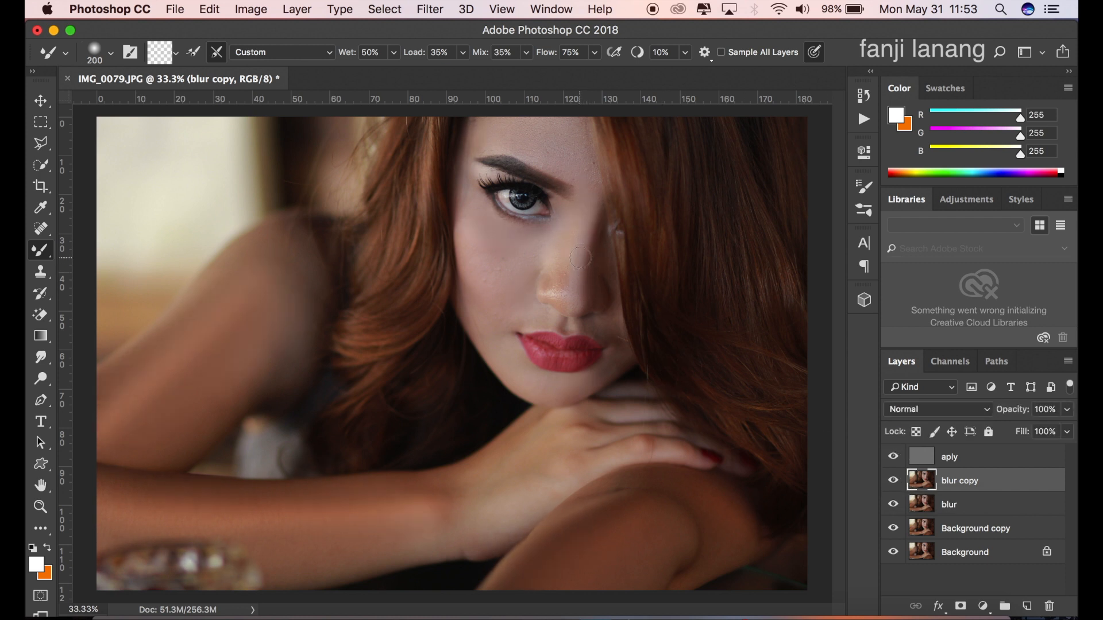
Step: Smooth the nose with a 200-pixel Mixer Brush and compare it with the blur copy layer hidden and shown
left_click_drag(579, 246, 567, 291)
left_click(893, 481)
left_click(893, 480)
Step: Duplicate the aply layer and compare the photo with the duplicate hidden and shown
left_click(952, 463)
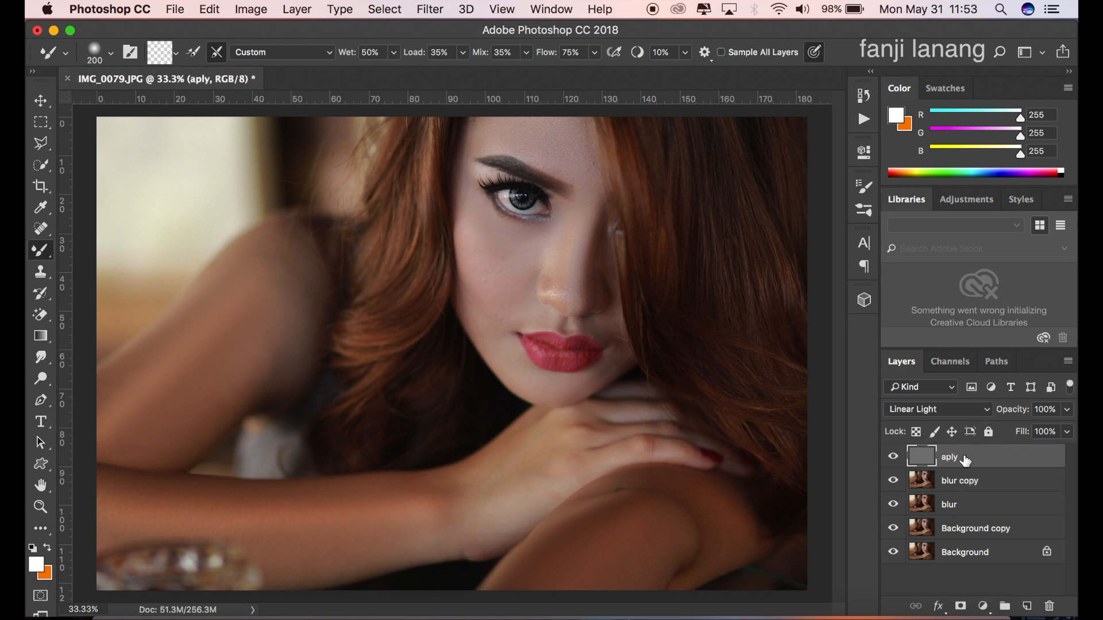
left_click_drag(961, 463, 1032, 606)
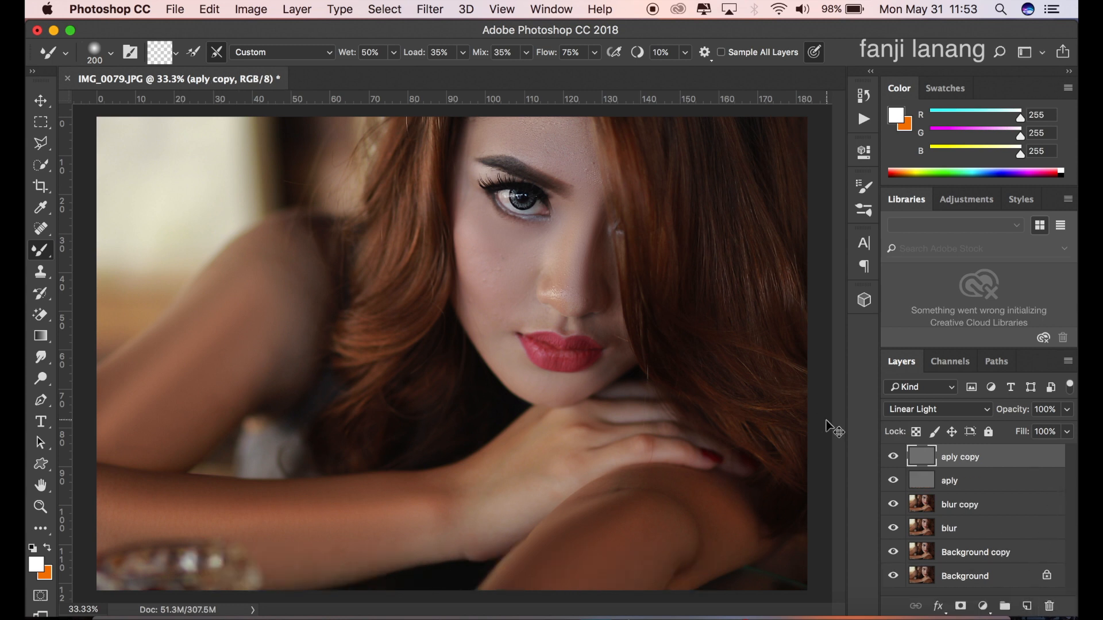
key("super+minus")
left_click(889, 453)
left_click(889, 453)
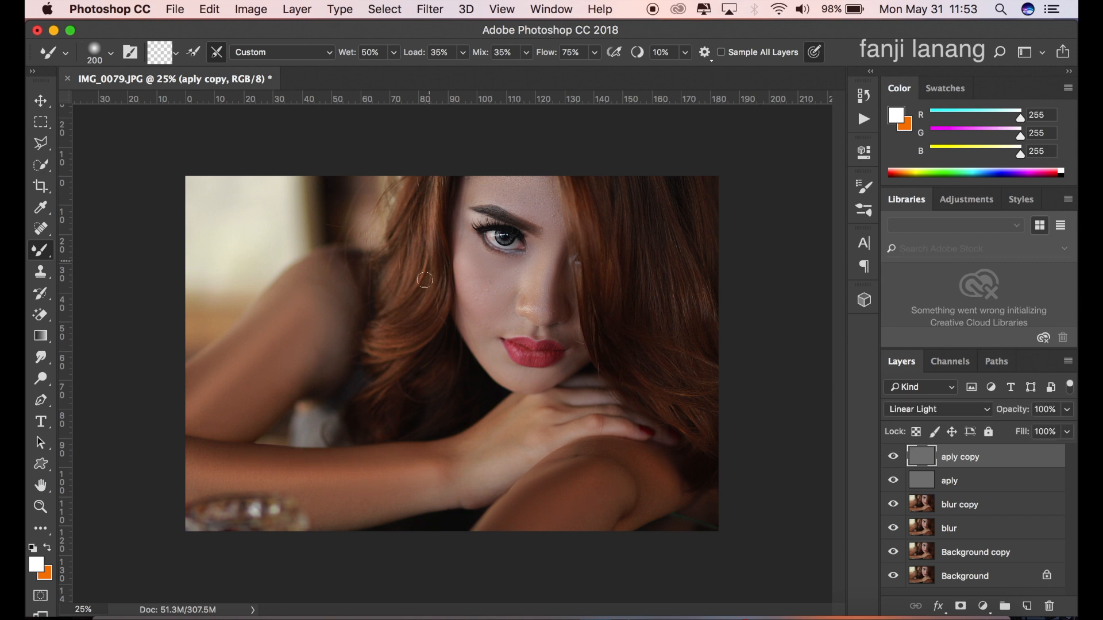
Step: Add a Color Balance adjustment layer above the aply copy layer and set its midtones to red 10 and green 10
left_click(40, 100)
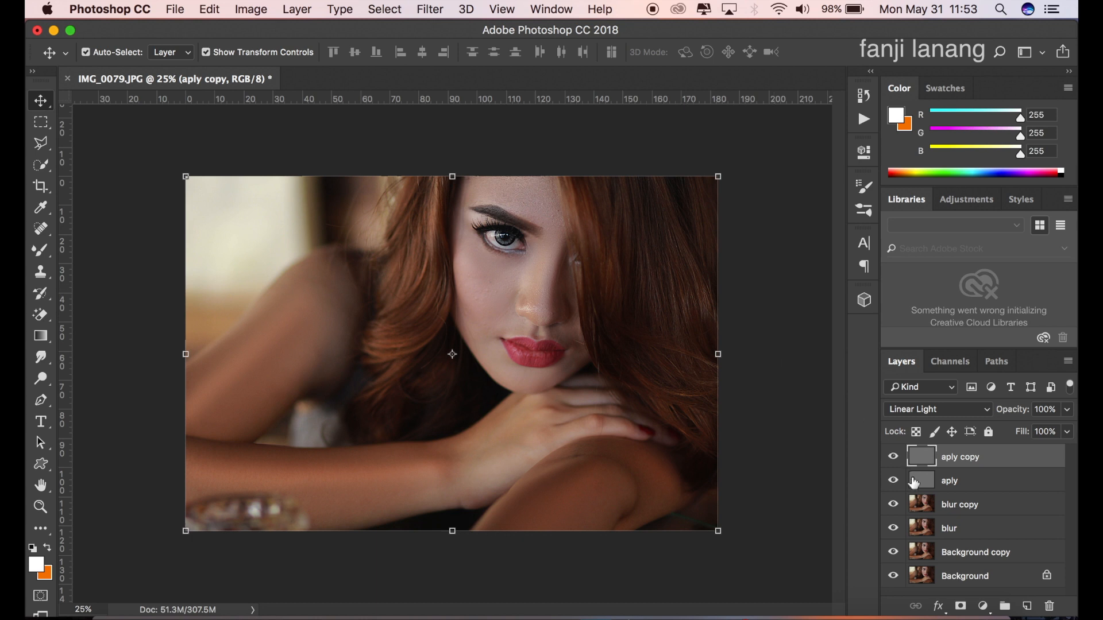
left_click(987, 609)
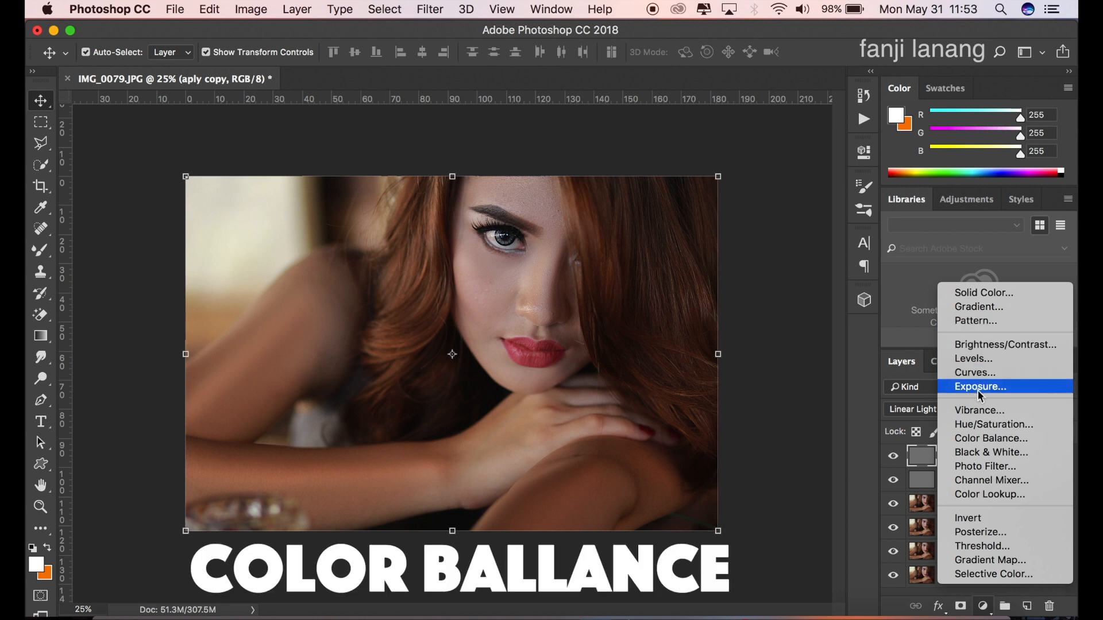
left_click(991, 440)
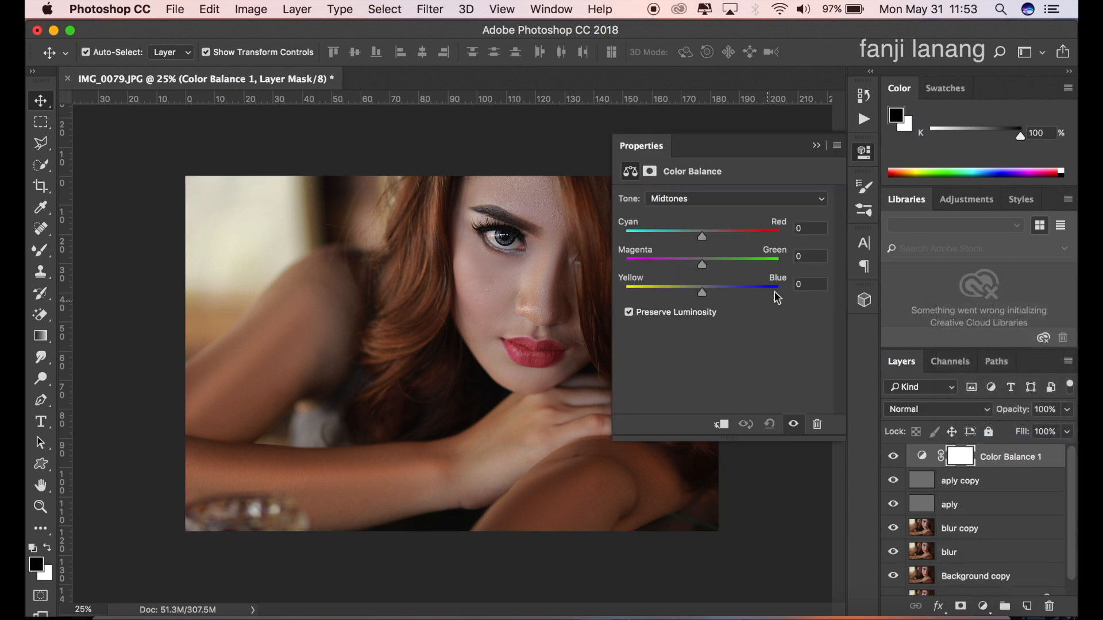
left_click(809, 227)
type("10")
left_click(810, 256)
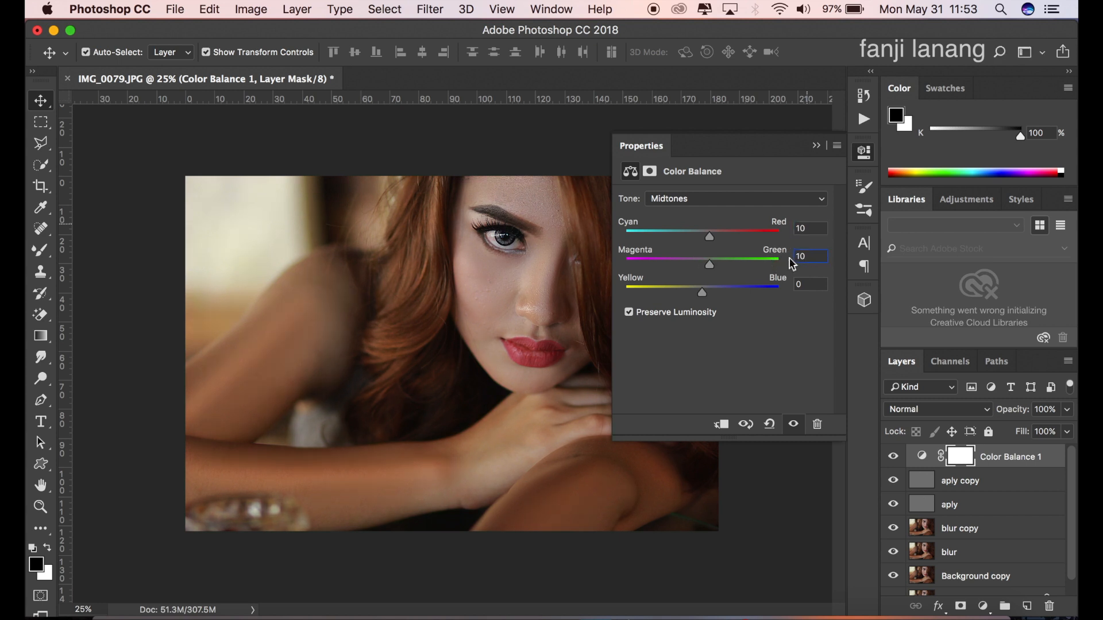
type("10")
left_click(805, 285)
Step: Set the Color Balance highlights to -10 on Cyan–Red and 10 on Yellow–Blue
left_click(749, 198)
left_click(740, 210)
left_click(786, 228)
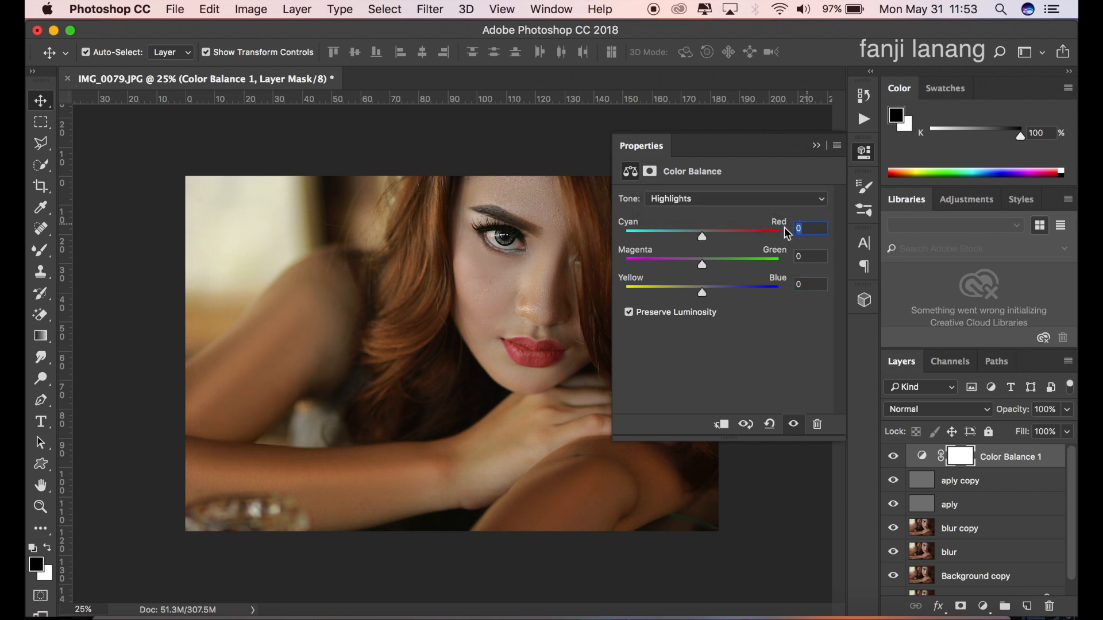
type("-10")
left_click(798, 285)
type("10")
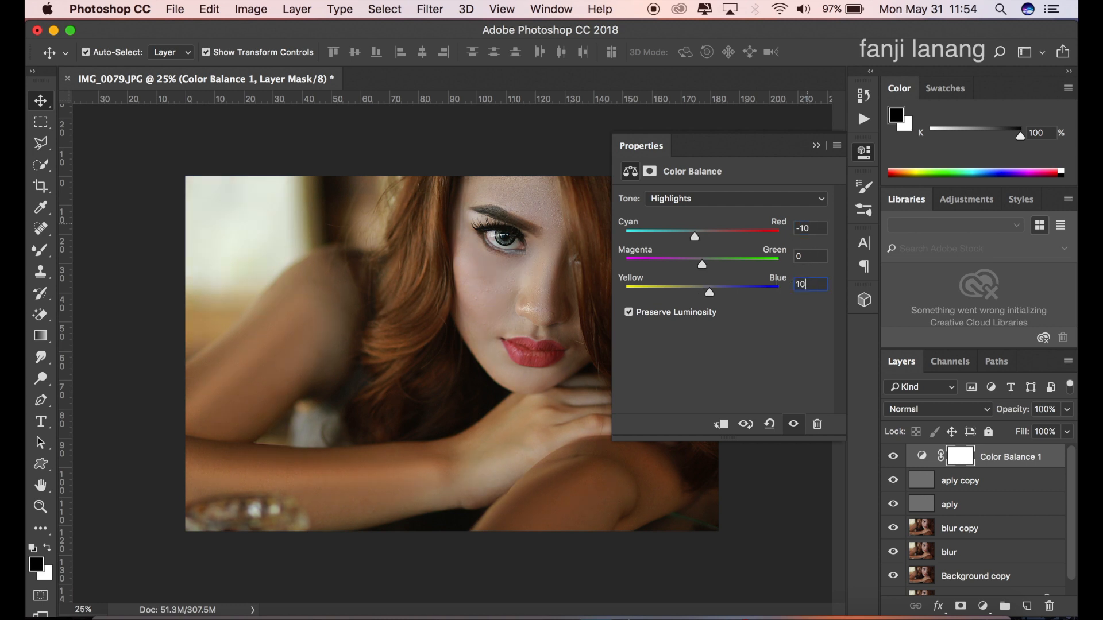
left_click(816, 146)
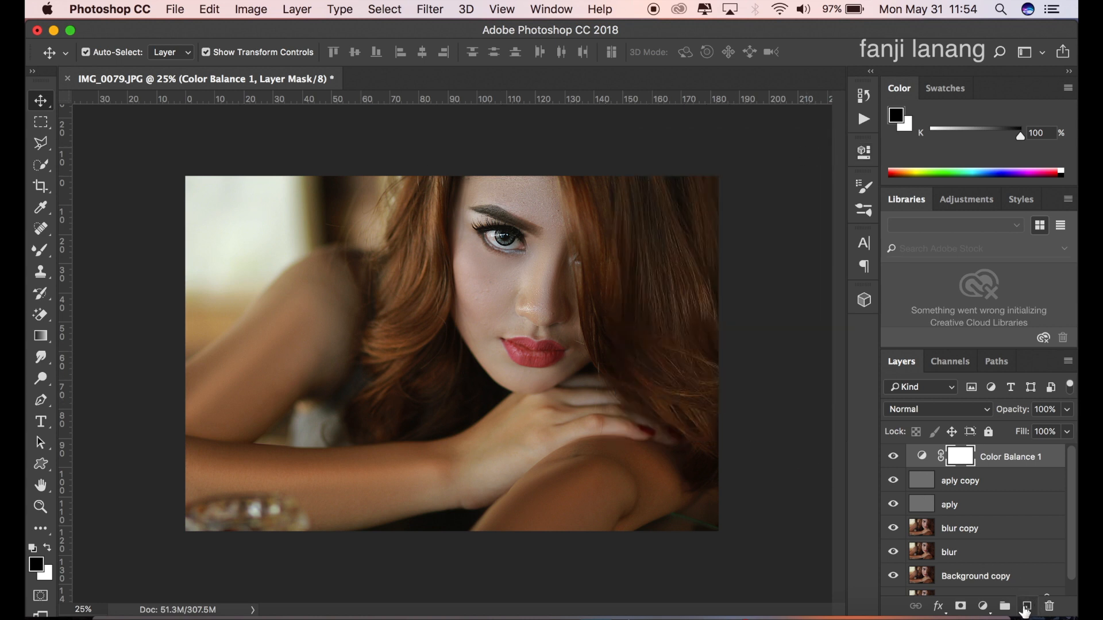
Step: Add a Selective Color adjustment layer and, for the Reds, set Cyan to -90%, lower Magenta and raise Yellow
left_click(990, 610)
left_click(994, 574)
left_click_drag(689, 252, 601, 258)
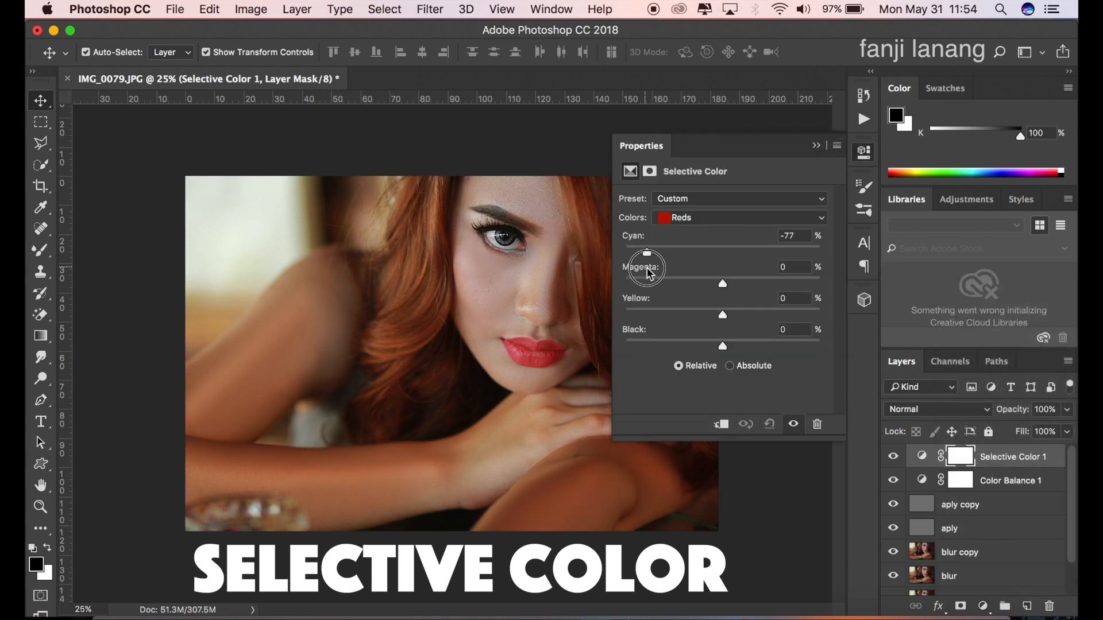
left_click_drag(688, 278, 697, 281)
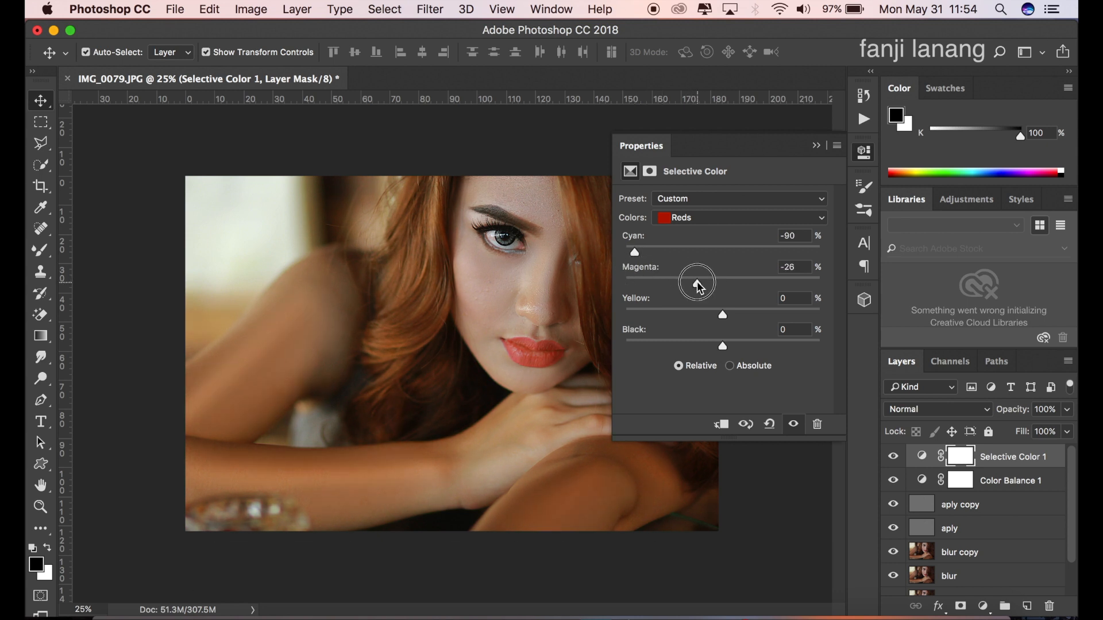
left_click_drag(694, 288, 693, 291)
left_click_drag(750, 312, 745, 314)
Step: For the Yellows in Selective Color, set Cyan to -60%, Yellow to -30% and Black to +21%
left_click(729, 217)
left_click(729, 229)
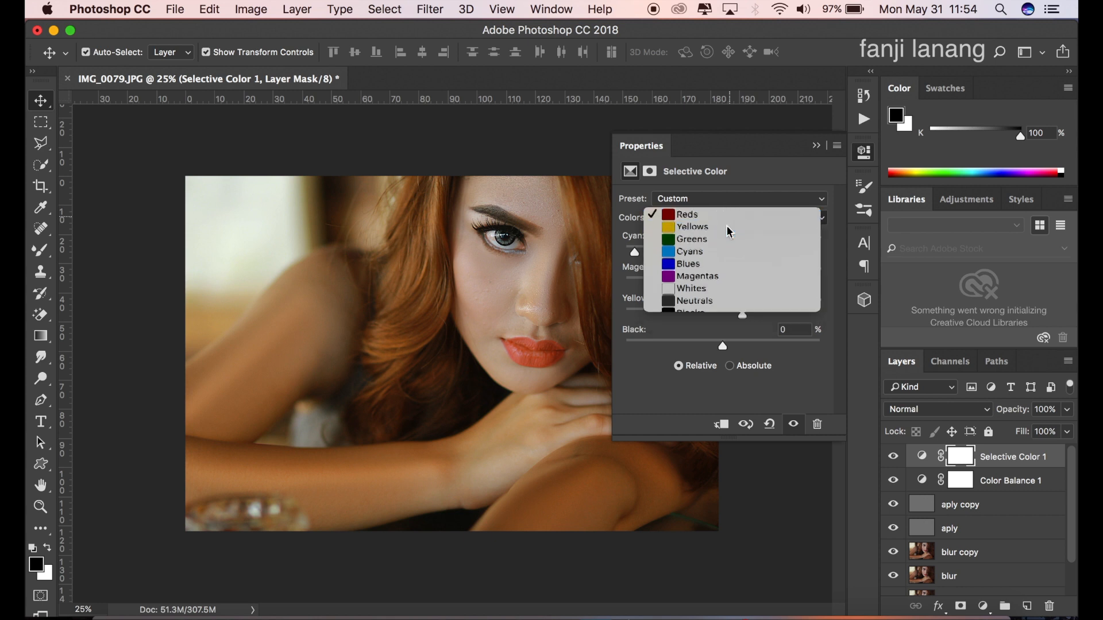
left_click_drag(683, 246, 664, 299)
left_click_drag(724, 314, 452, 325)
left_click_drag(983, 319, 299, 359)
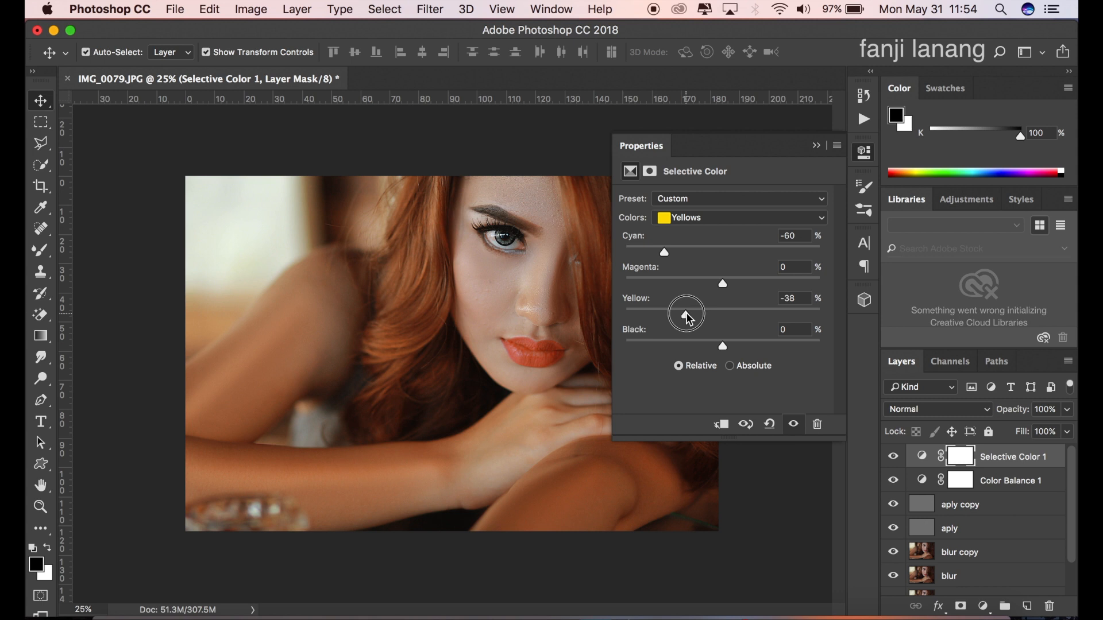
left_click_drag(687, 316, 745, 367)
Step: For the Blacks in Selective Color, set Magenta to +15% and Yellow to -20%
left_click(712, 218)
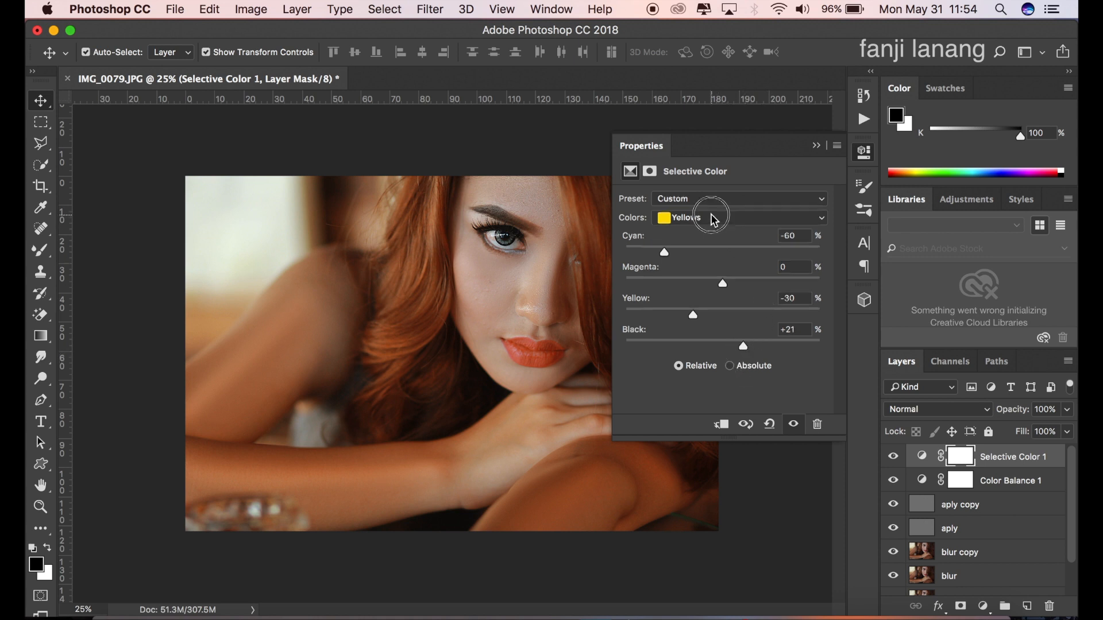
left_click(696, 298)
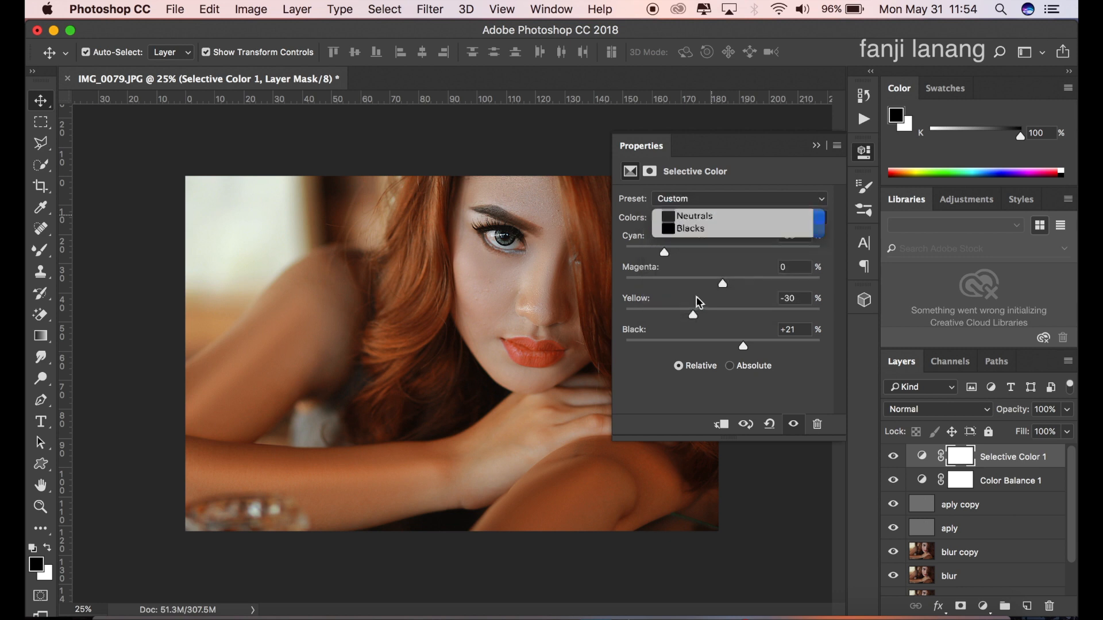
left_click_drag(717, 317, 738, 291)
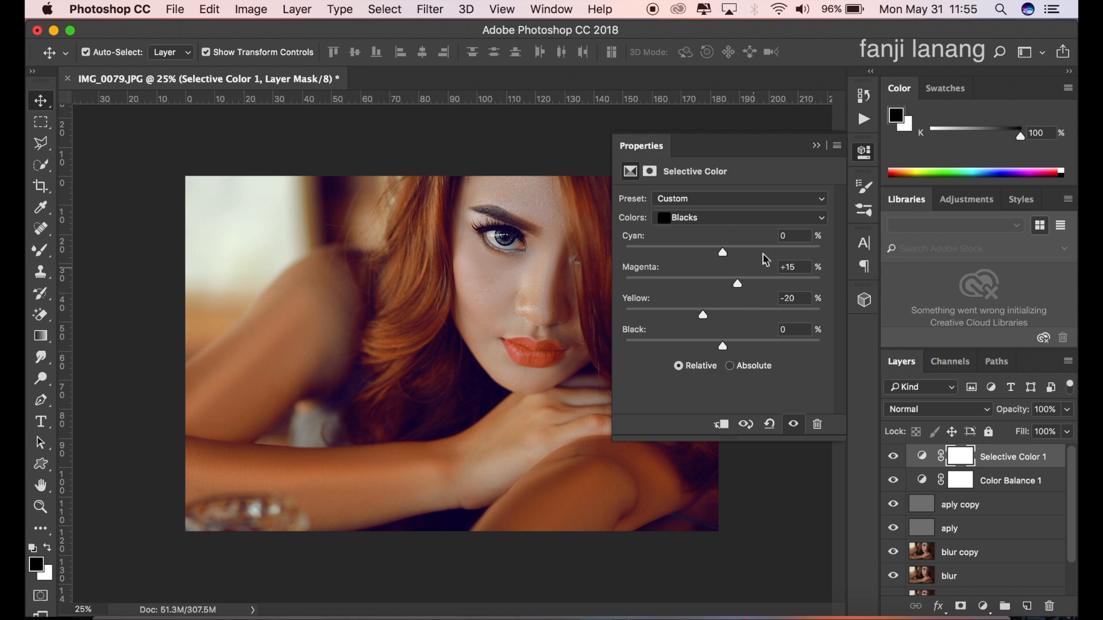
left_click(816, 145)
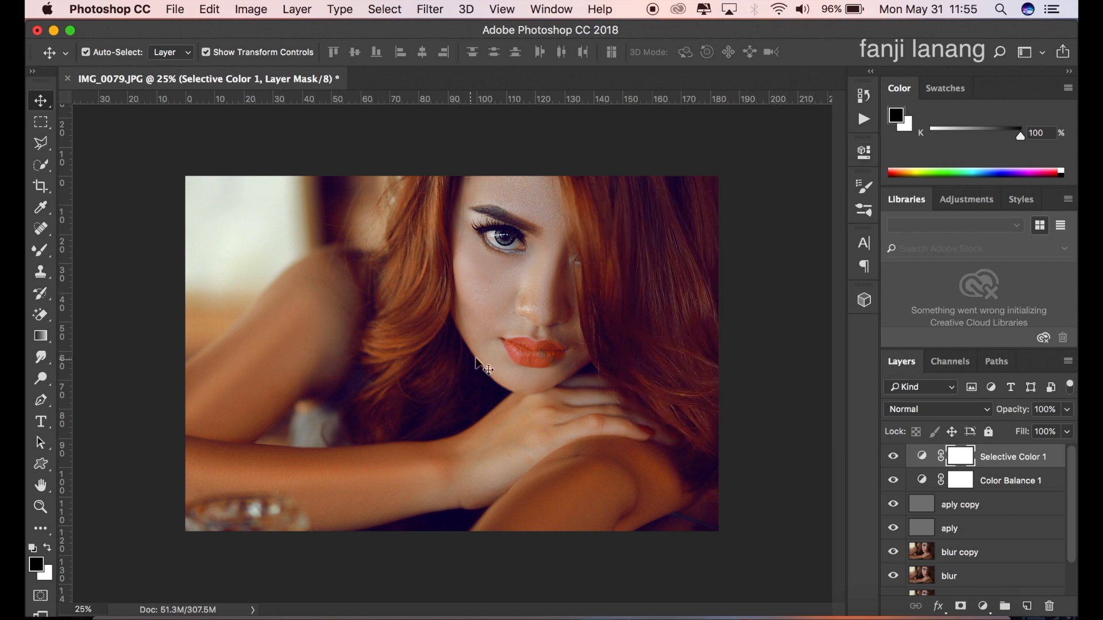
Step: Create a blank layer above Selective Color 1 and choose the Gradient tool with the foreground-to-transparent preset
left_click(1027, 606)
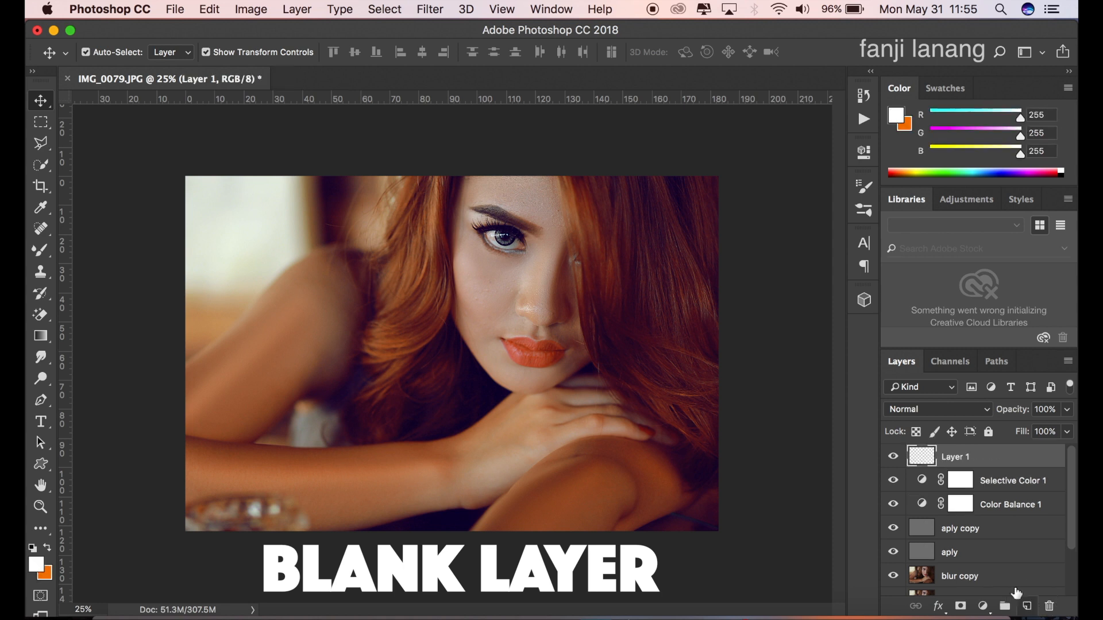
left_click(41, 337)
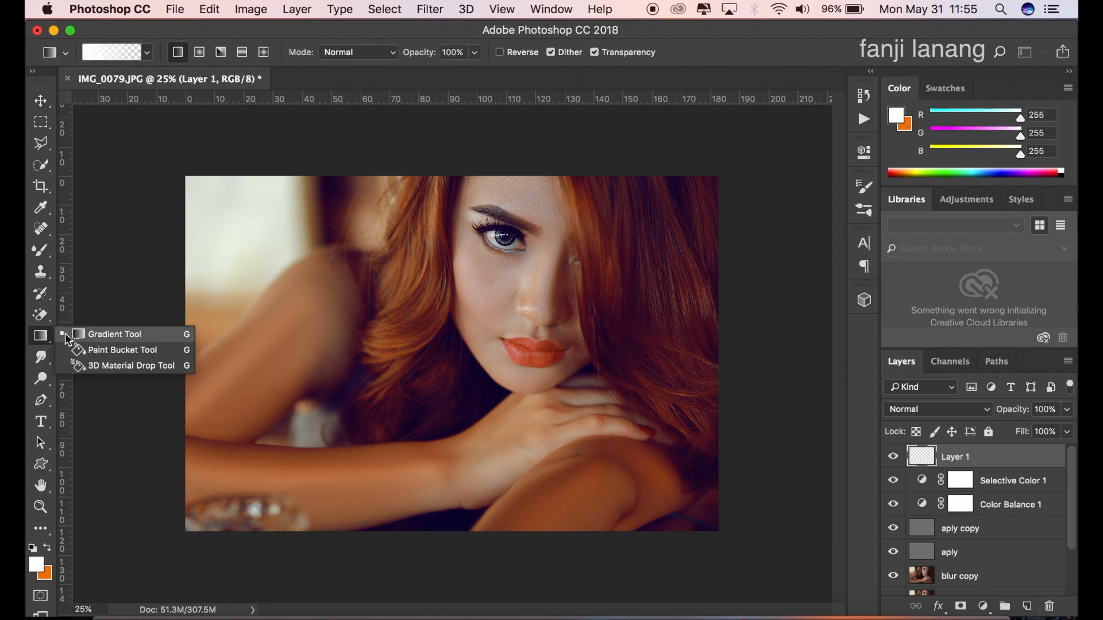
left_click(101, 329)
left_click(147, 52)
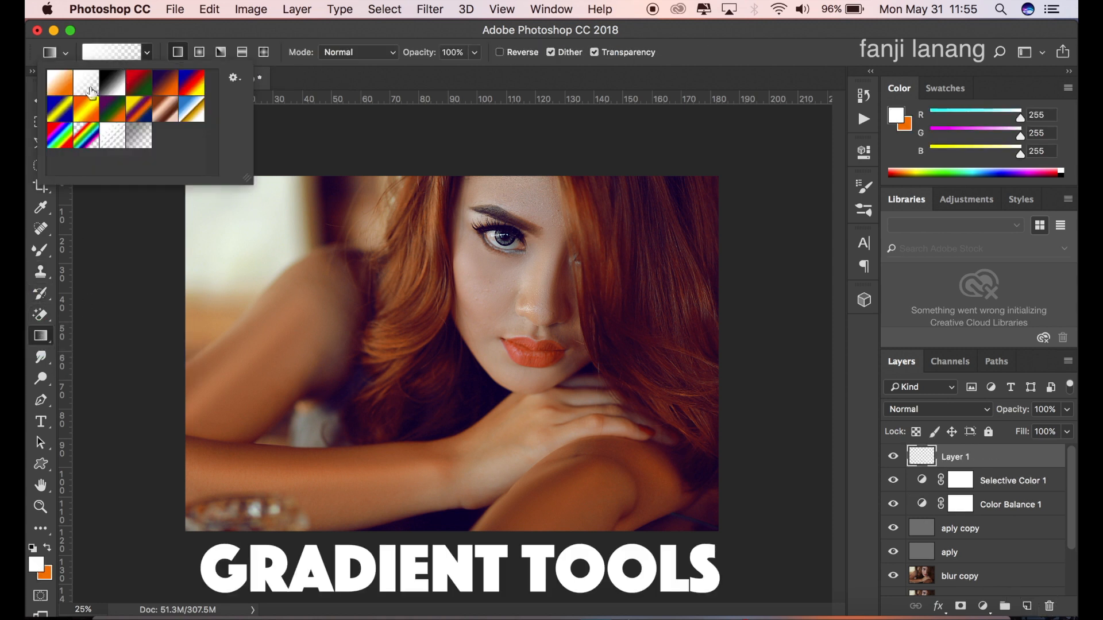
left_click(109, 249)
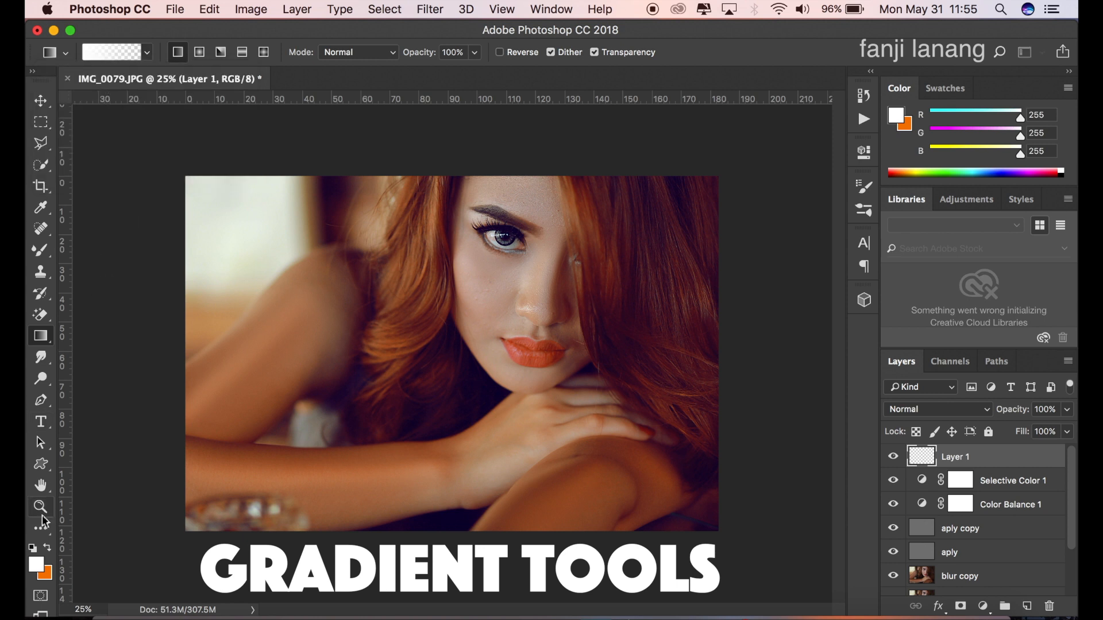
Step: Swap the foreground and background colors and set the foreground to orange, RGB 255, 120, 0
left_click(48, 548)
left_click(37, 566)
left_click(832, 174)
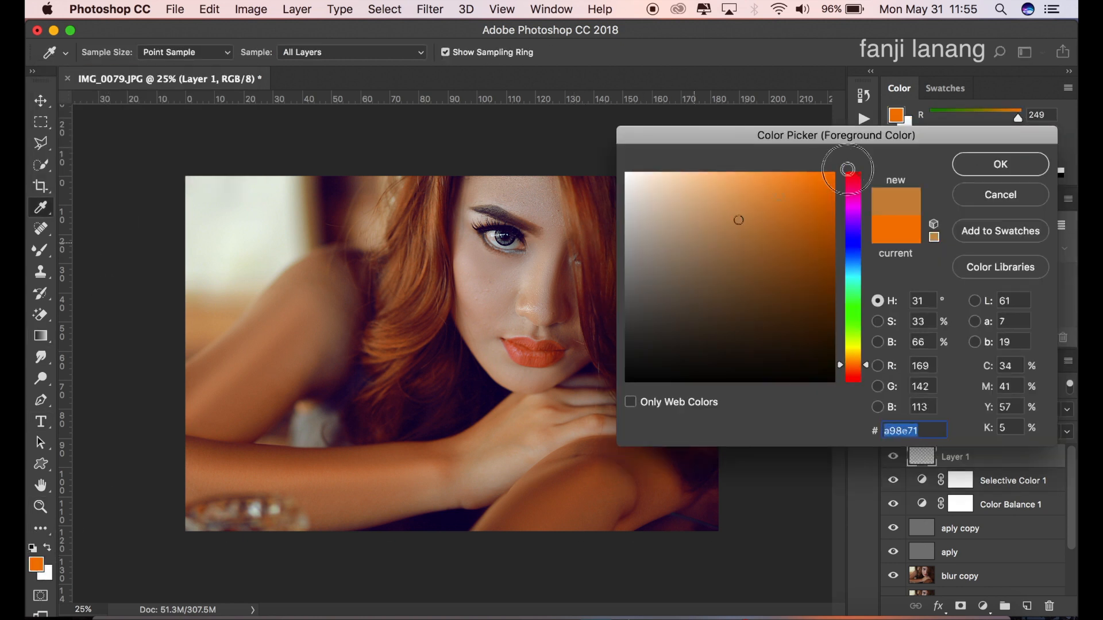
left_click(854, 366)
left_click(1028, 170)
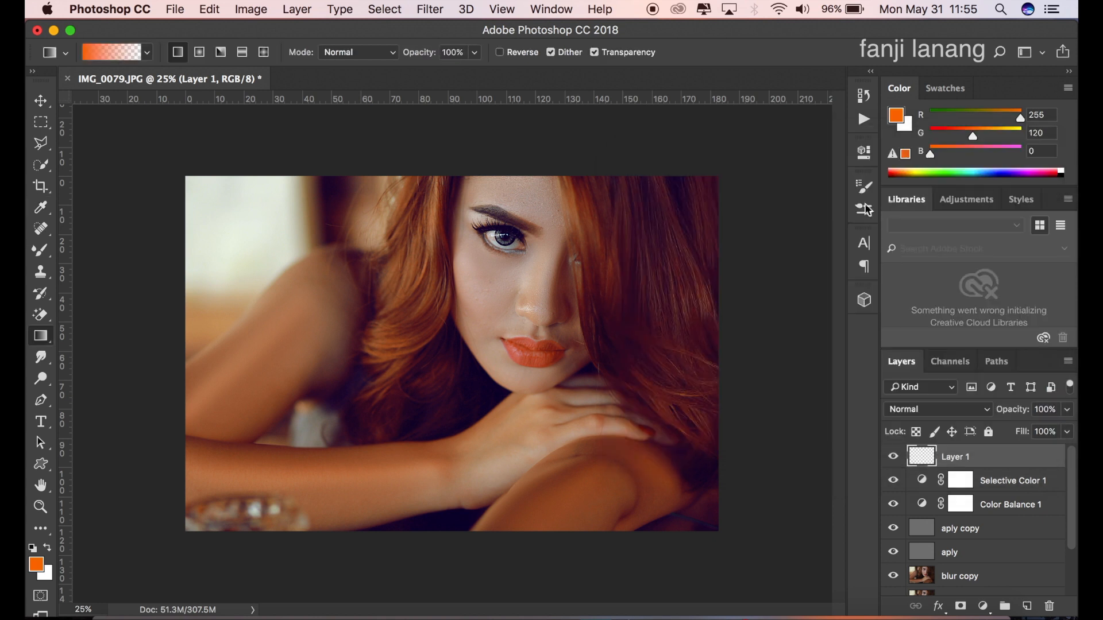
Step: Draw an orange radial gradient on Layer 1 from above the photo's upper-left corner toward the hair, and set the layer to Screen
key("super+minus")
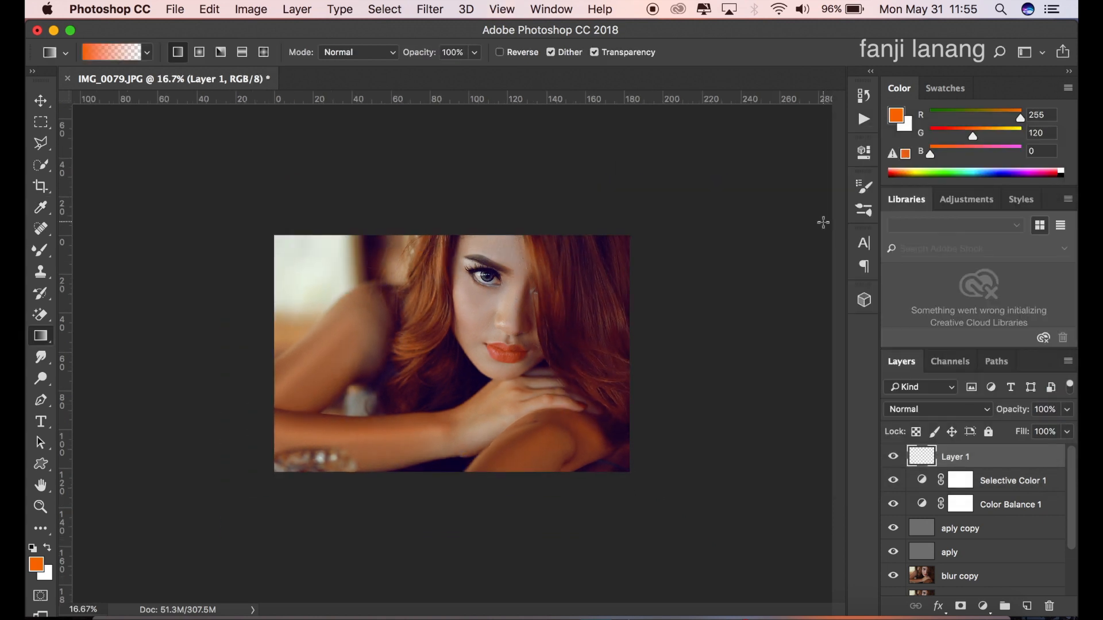
left_click(199, 53)
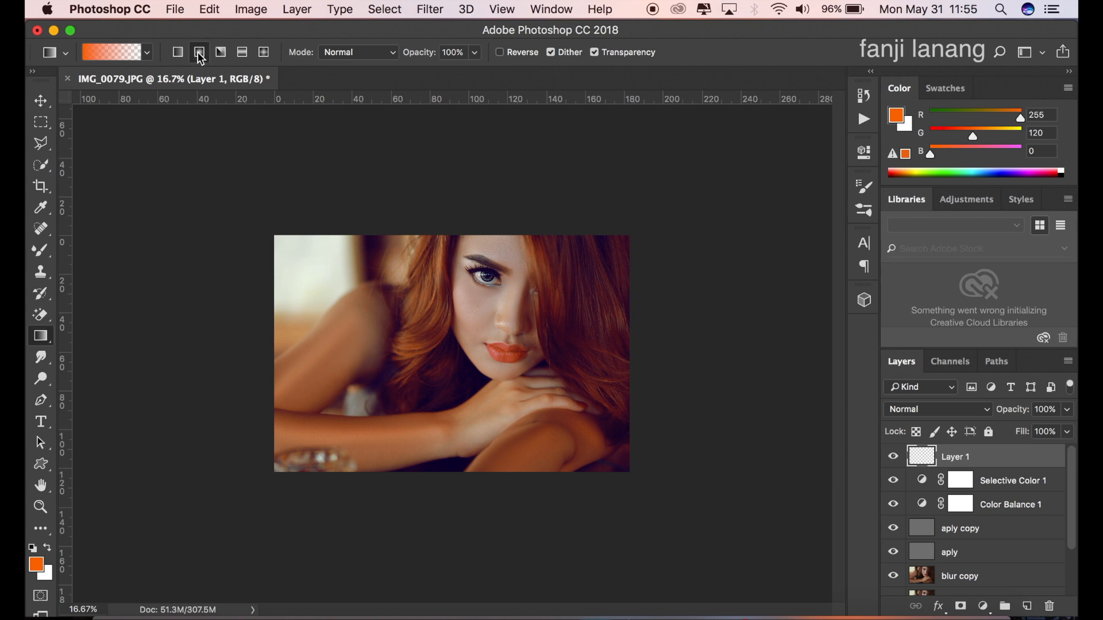
left_click_drag(282, 187, 410, 373)
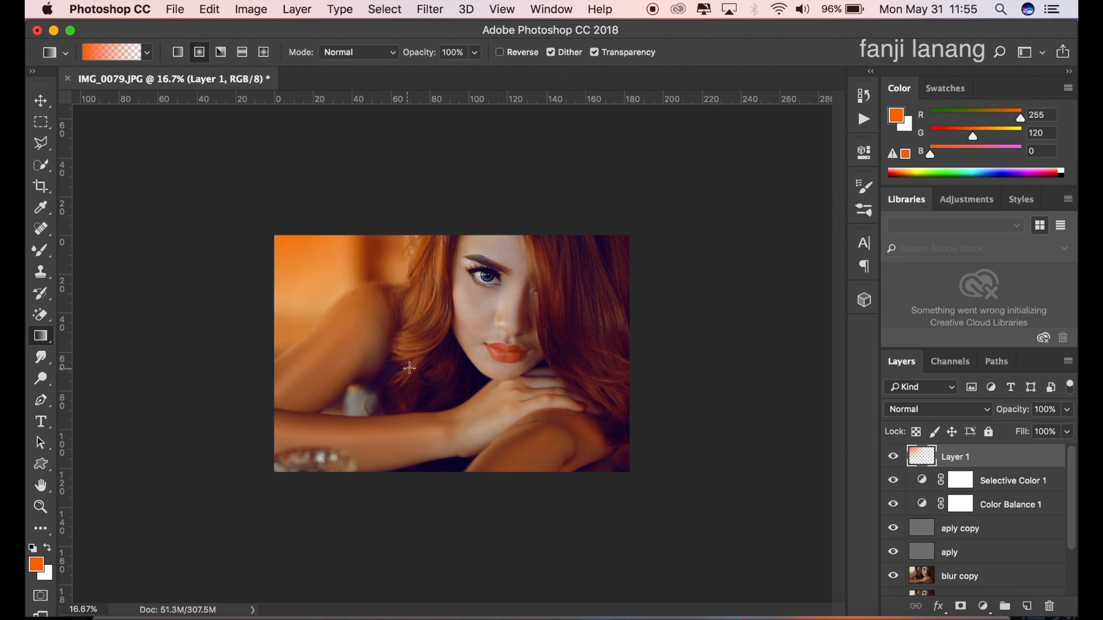
left_click(951, 414)
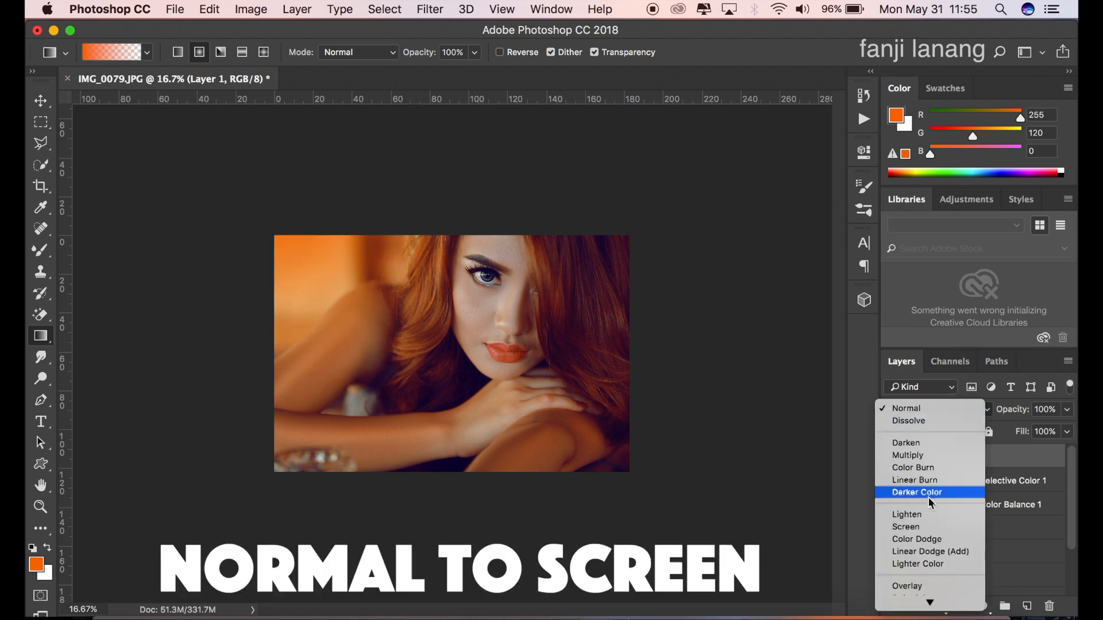
left_click(925, 528)
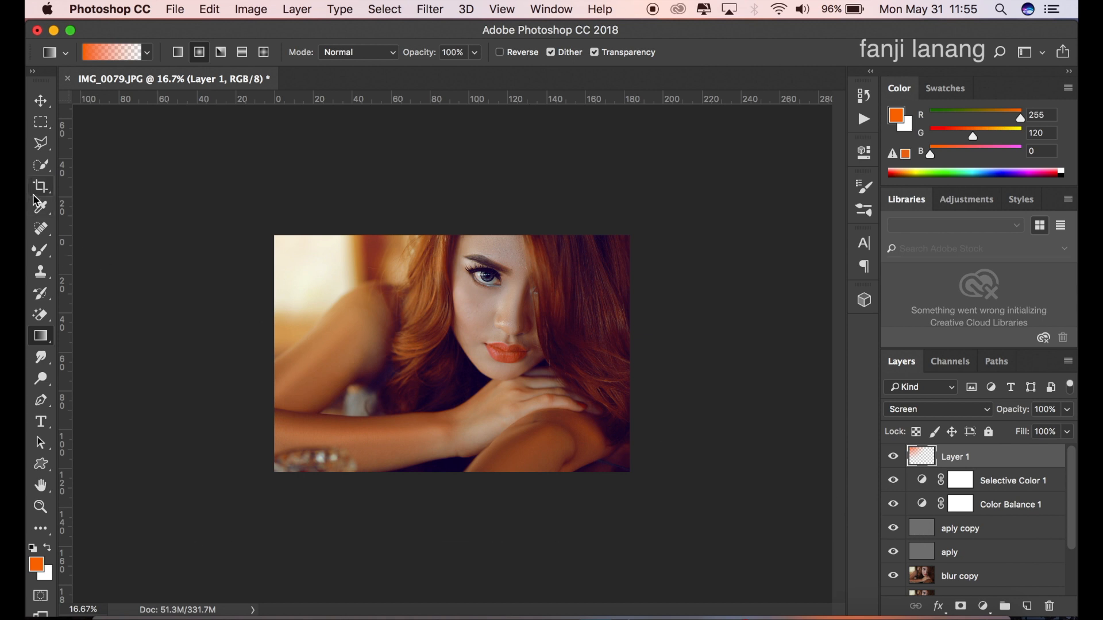
Step: Compare the photo with the orange gradient layer hidden and shown
left_click(41, 101)
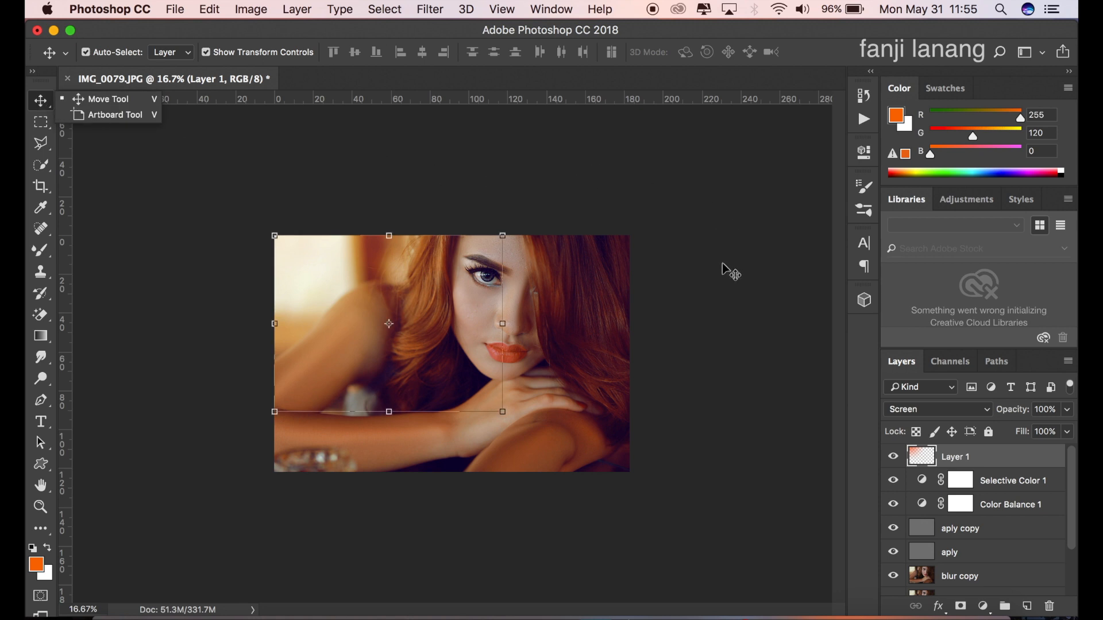
left_click(894, 457)
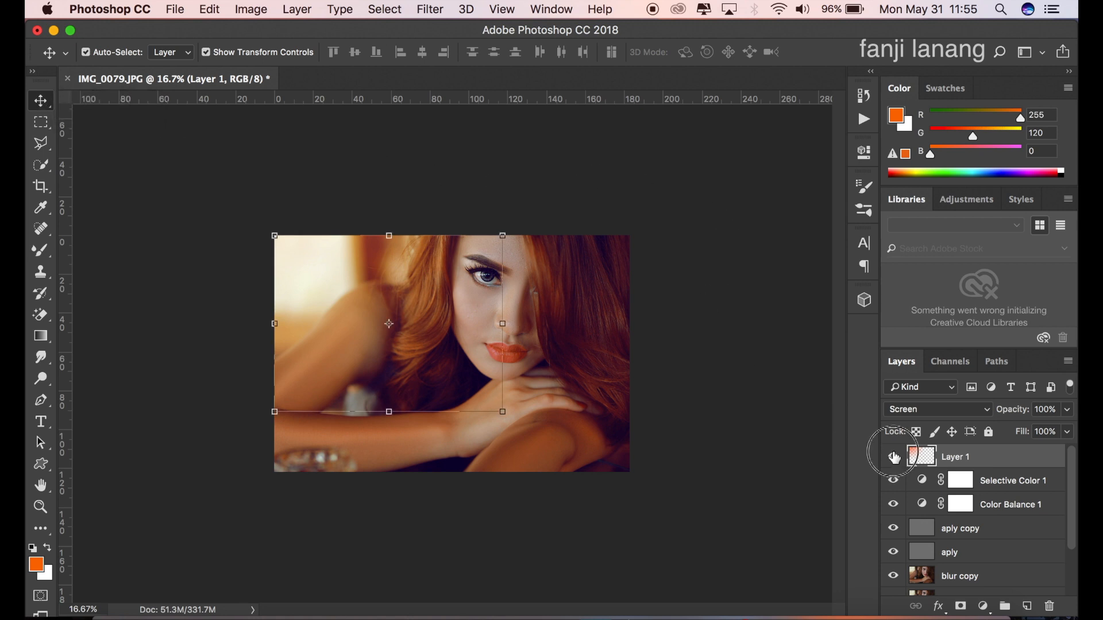
left_click(894, 458)
left_click(893, 457)
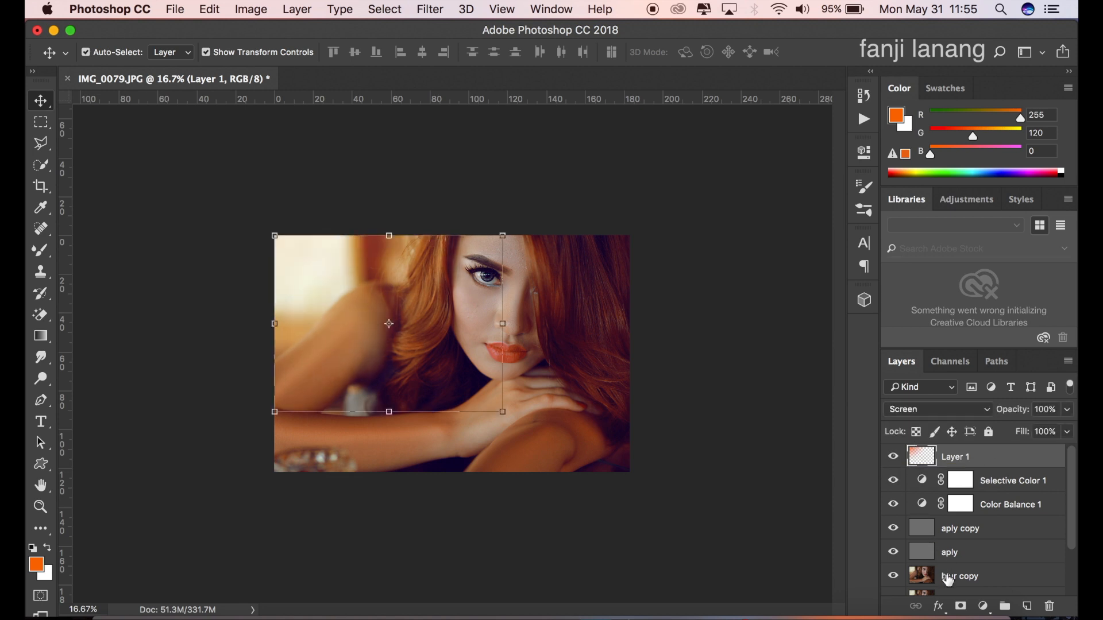
Step: Add a Gradient Fill layer with a reversed radial gradient and center it on the woman's face
left_click(984, 607)
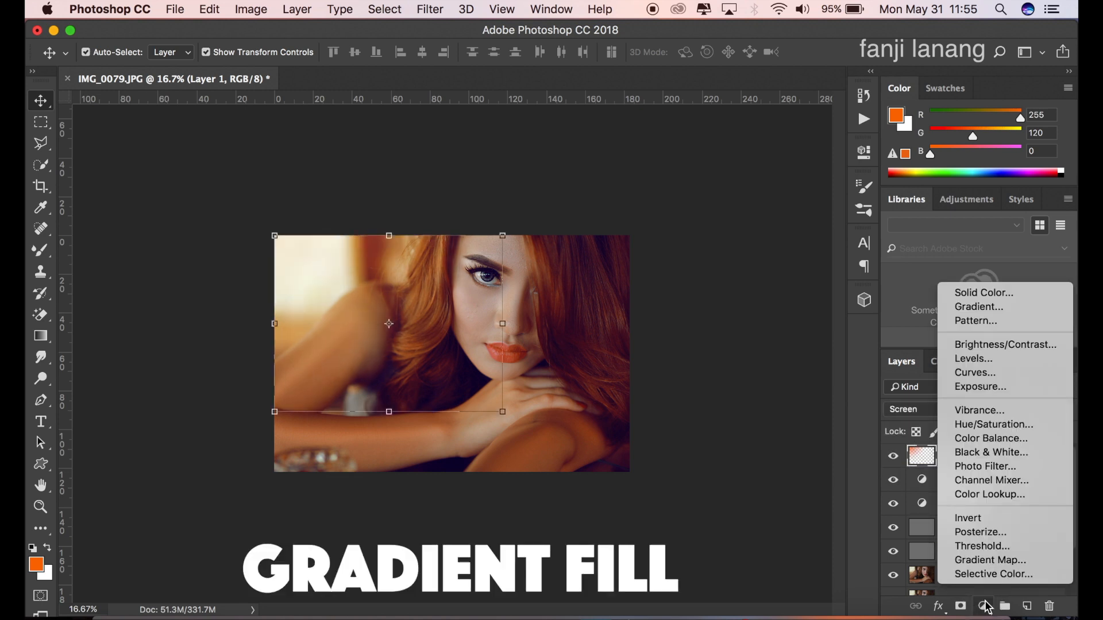
left_click(1032, 316)
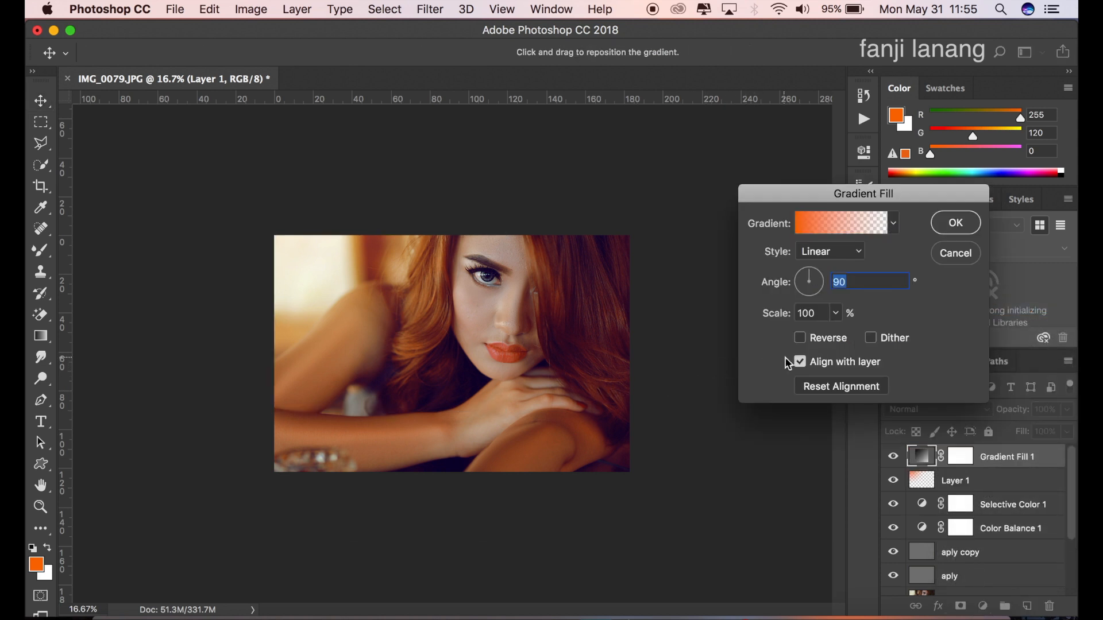
left_click(815, 345)
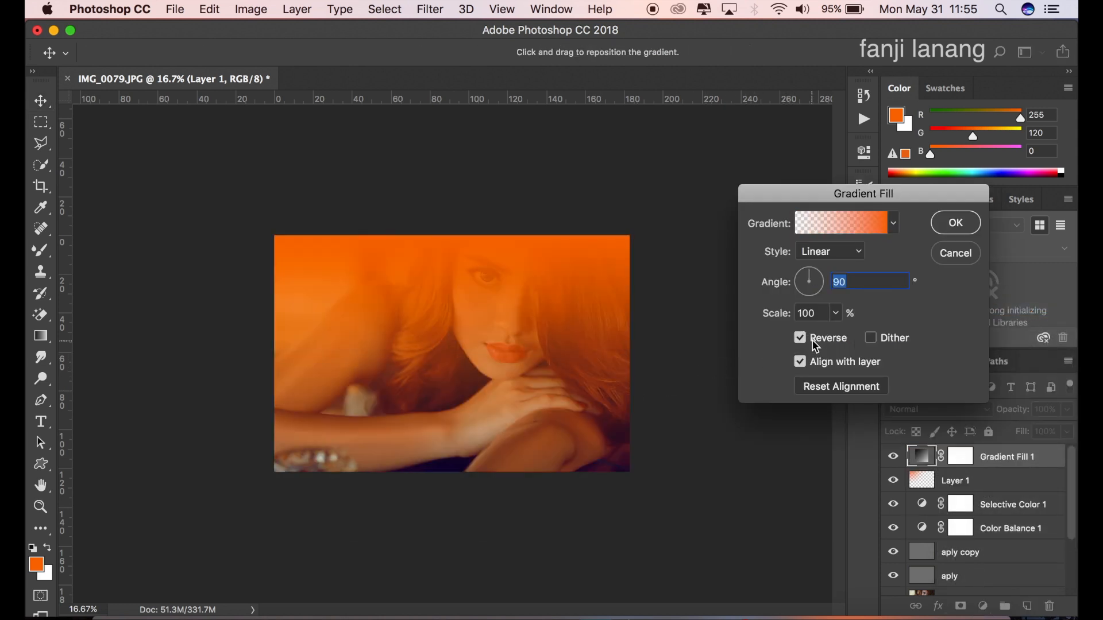
left_click(832, 252)
left_click(815, 265)
left_click_drag(454, 352, 510, 308)
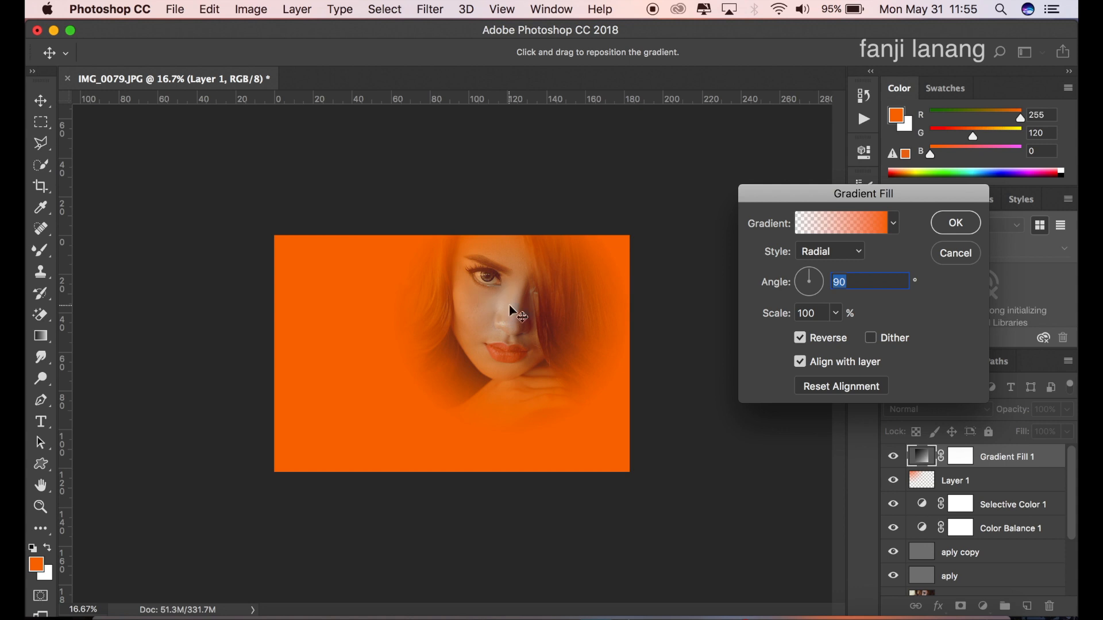
Step: Apply the Neutral Density gradient preset to the Gradient Fill layer
left_click(860, 225)
left_click(807, 166)
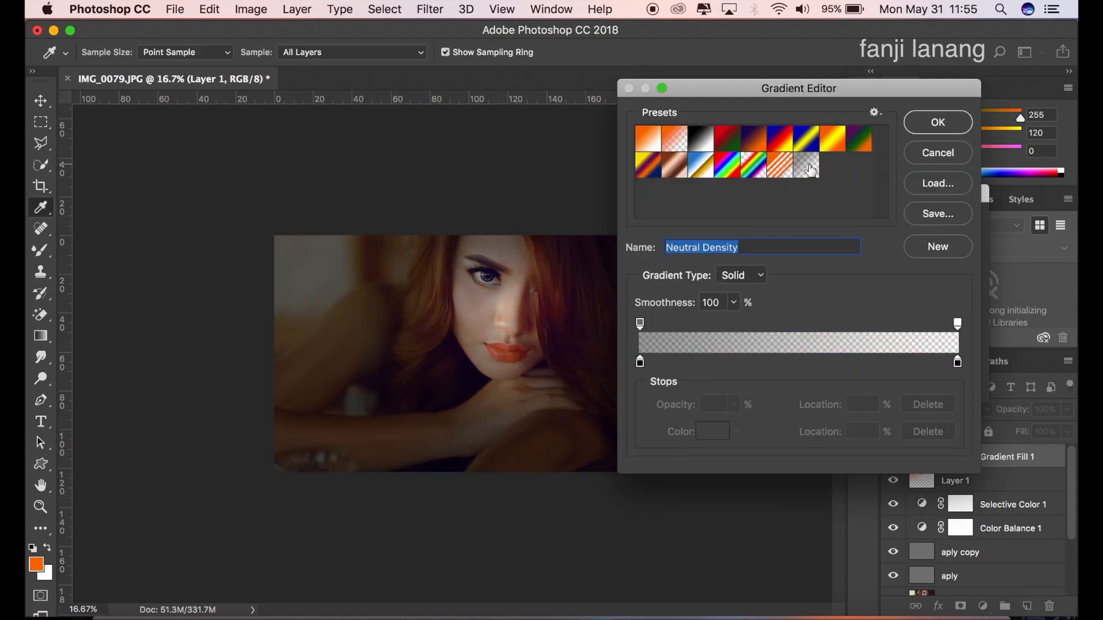
left_click(922, 123)
Step: Set the gradient fill's angle to 46.85° and its scale to 210%, and accept the fill
left_click_drag(820, 273, 818, 274)
left_click(837, 313)
left_click_drag(840, 337, 845, 345)
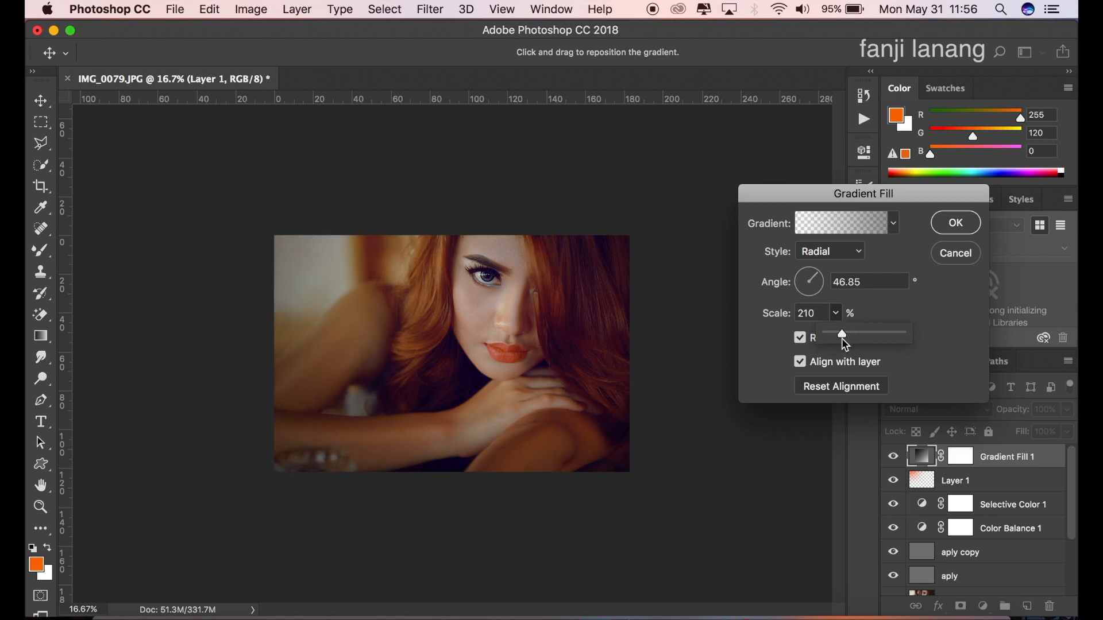
left_click(945, 229)
left_click(947, 225)
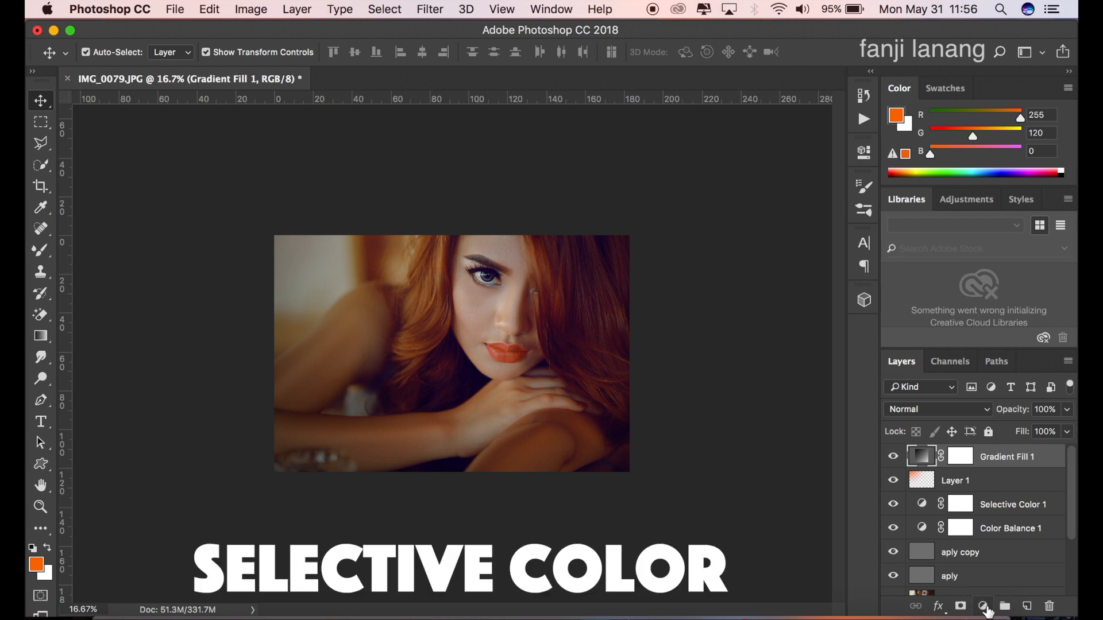
Step: Add a second Selective Color adjustment layer above the gradient fill and set Black to 5% for the Blacks
left_click(983, 607)
left_click(993, 574)
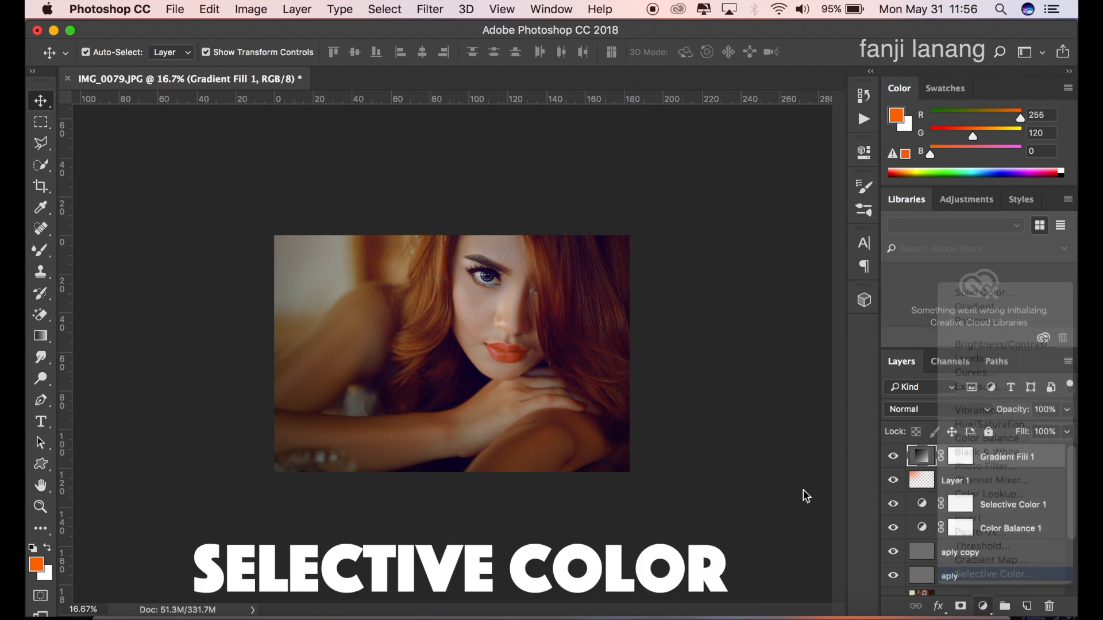
left_click(736, 217)
left_click(736, 217)
left_click(785, 329)
type("5")
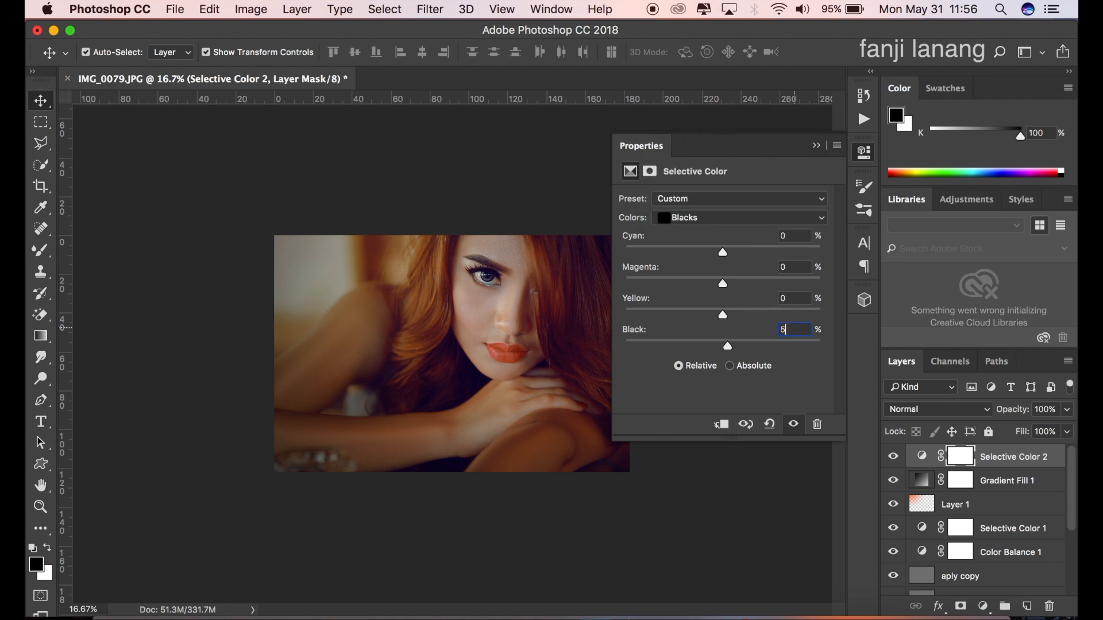
left_click(815, 146)
Step: Create a new layer above Selective Color 2 and ready the Brush tool with white as the foreground color
left_click(1027, 606)
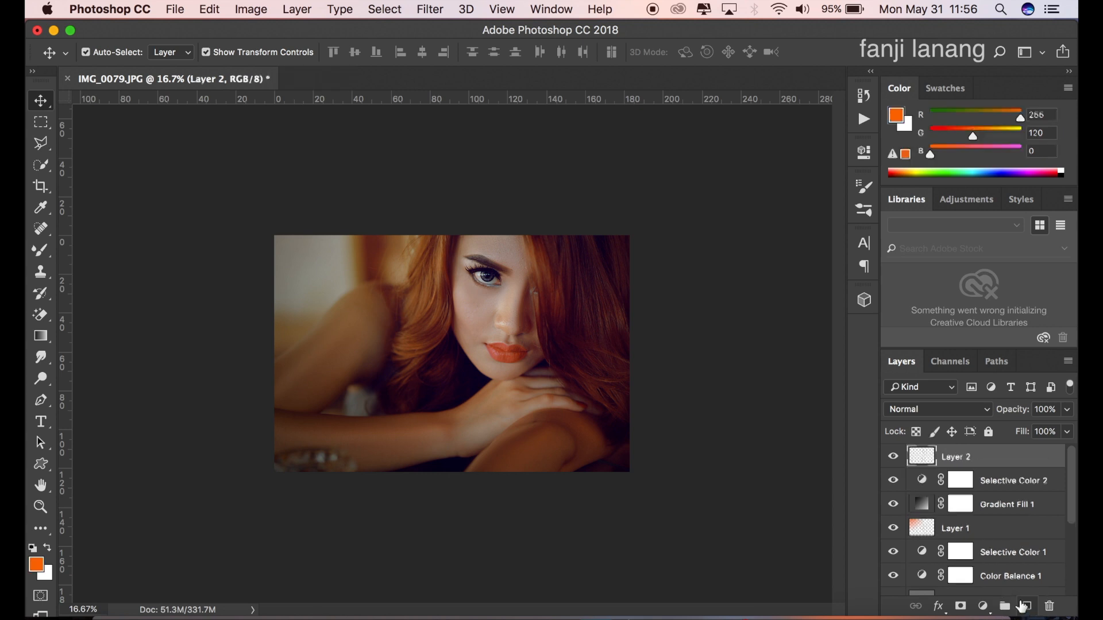
left_click(46, 254)
left_click(81, 252)
left_click(32, 549)
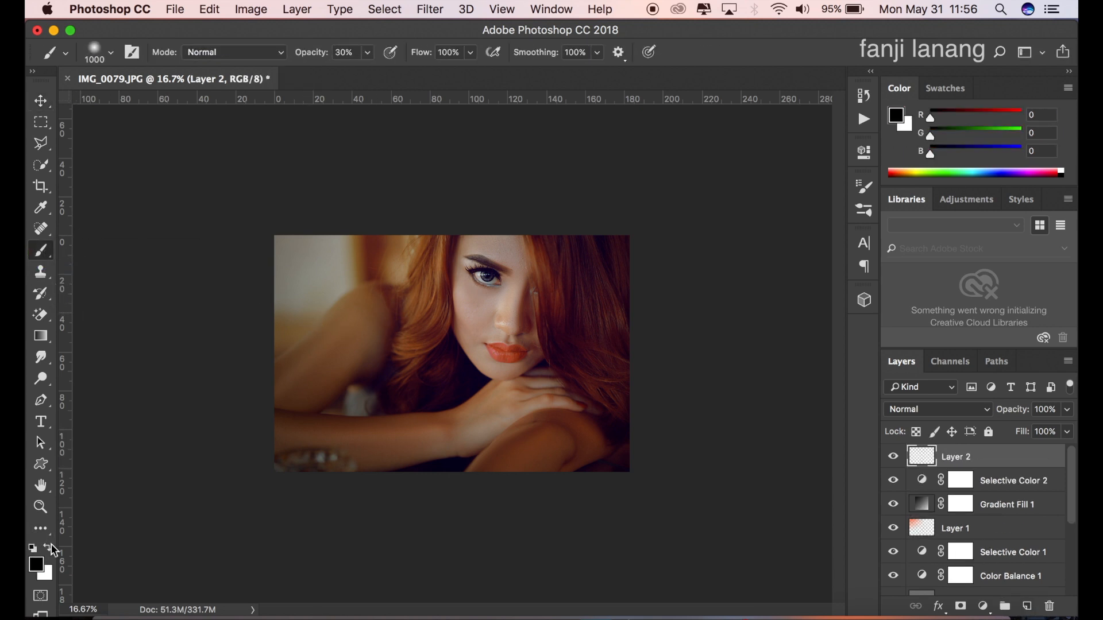
left_click(50, 549)
Step: Choose the signature brush at 700 px and stamp it in the photo's upper-left corner on Layer 2 at 30% opacity
left_click(111, 52)
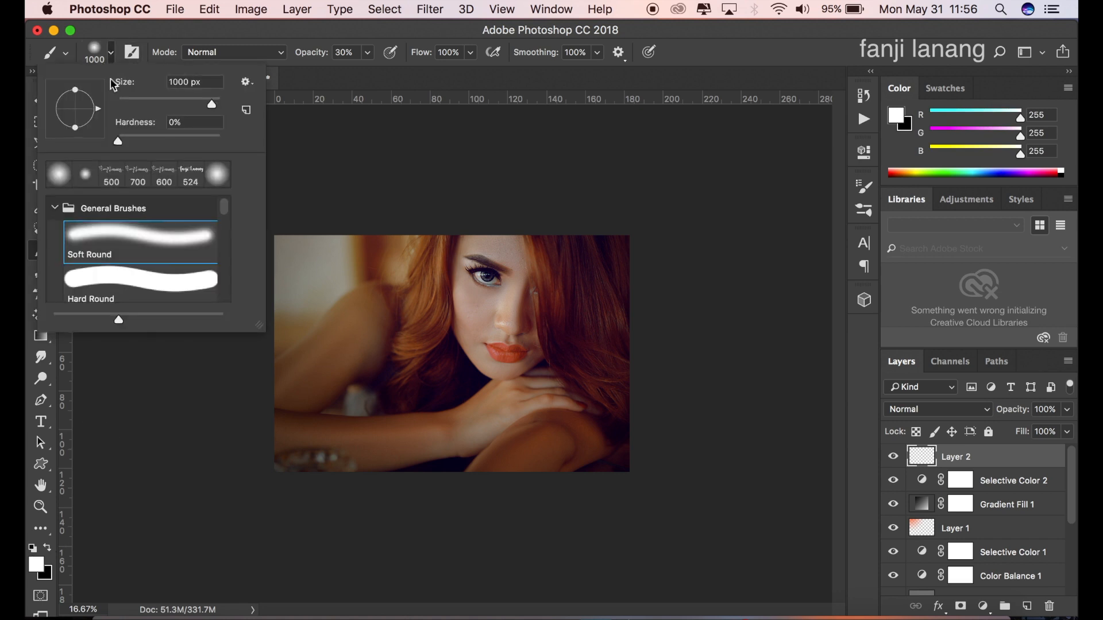
left_click(111, 182)
left_click(772, 43)
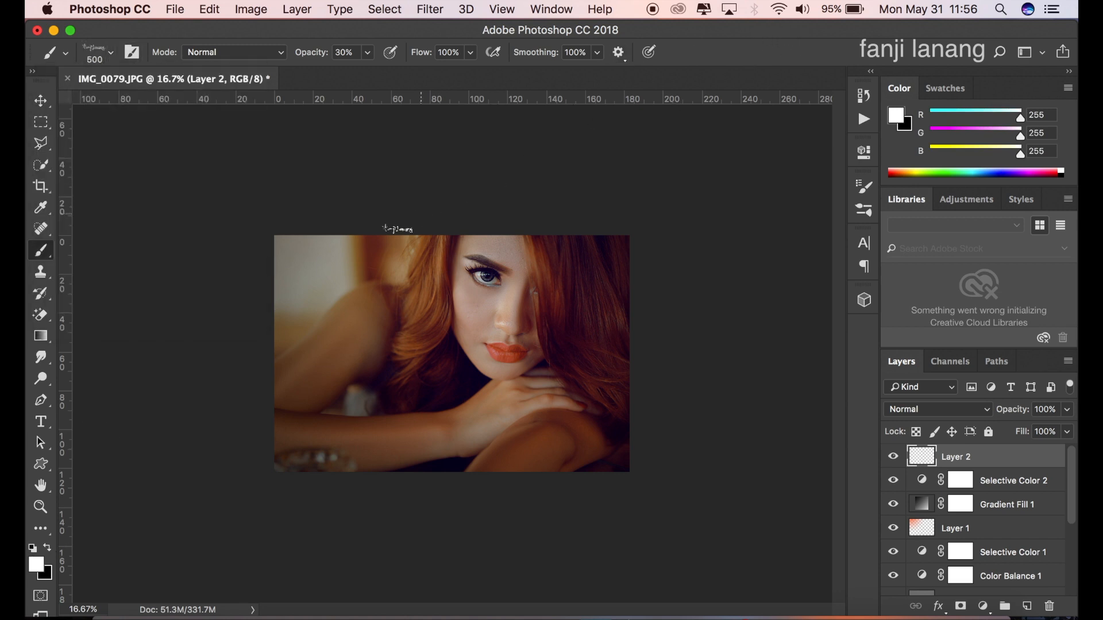
key("bracketright")
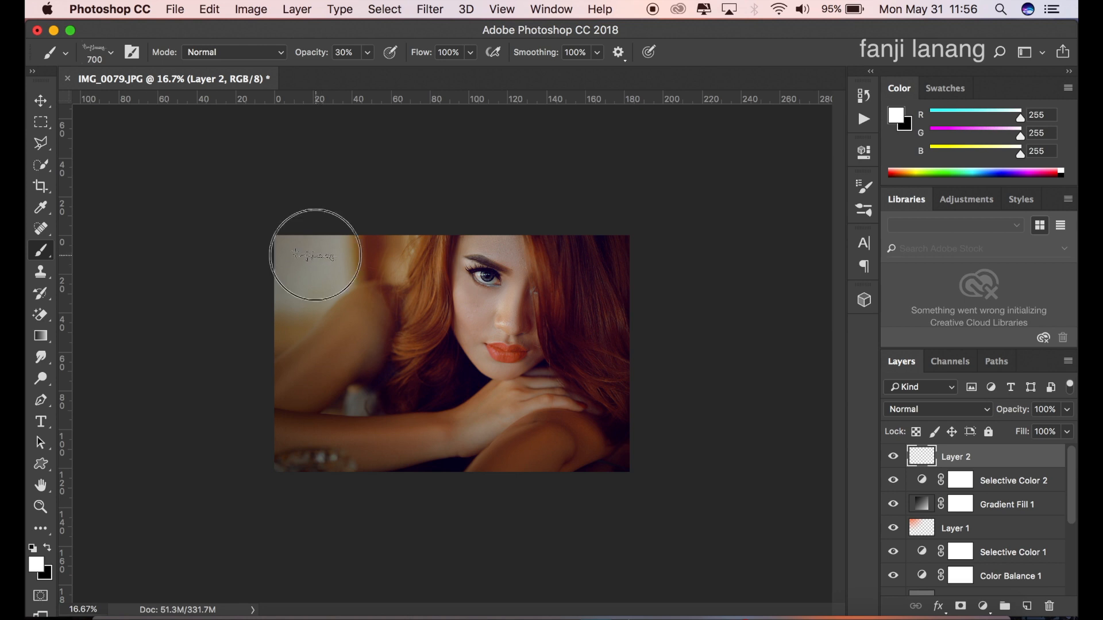
left_click(314, 254)
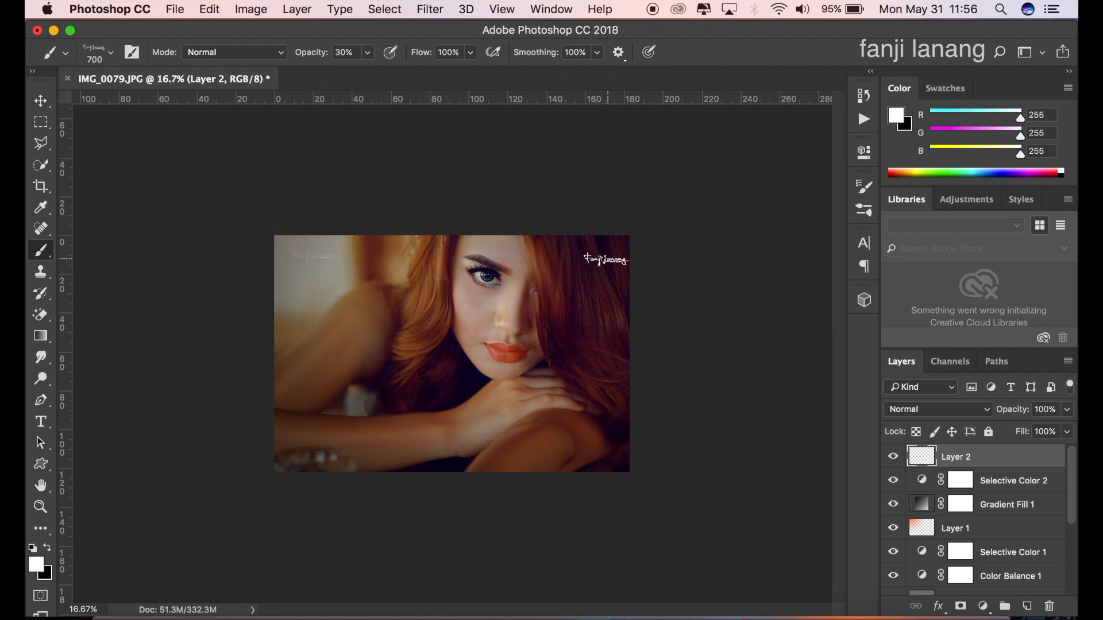
Step: Undo the faint signature stamp and stamp it in the photo's upper-left corner with the brush opacity at 100%
key("super+z")
left_click(367, 52)
left_click_drag(368, 72, 595, 100)
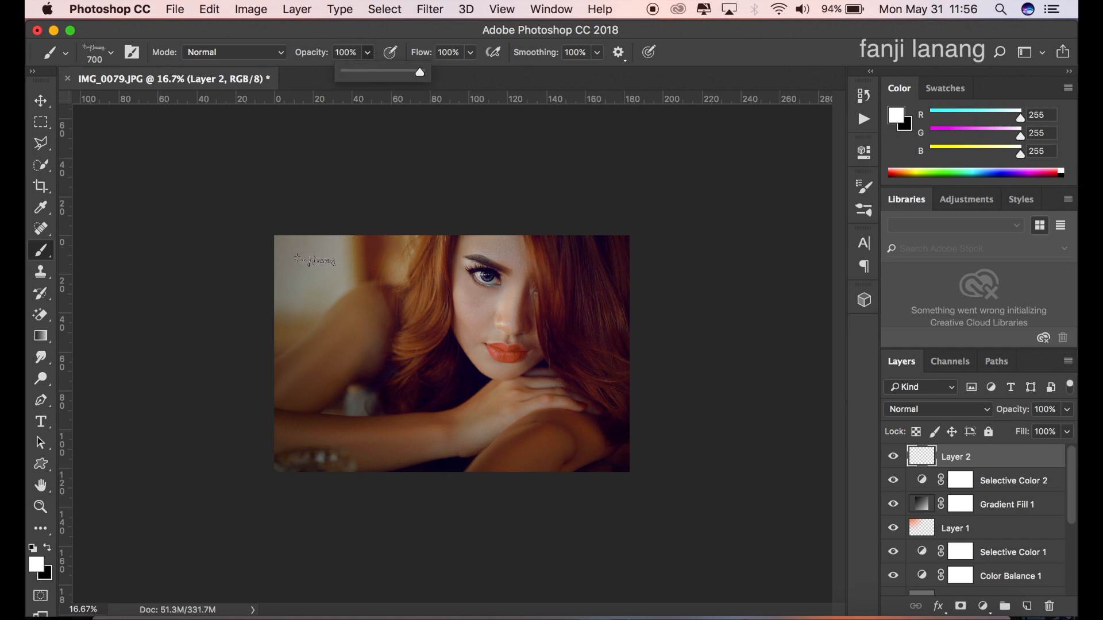
left_click(315, 259)
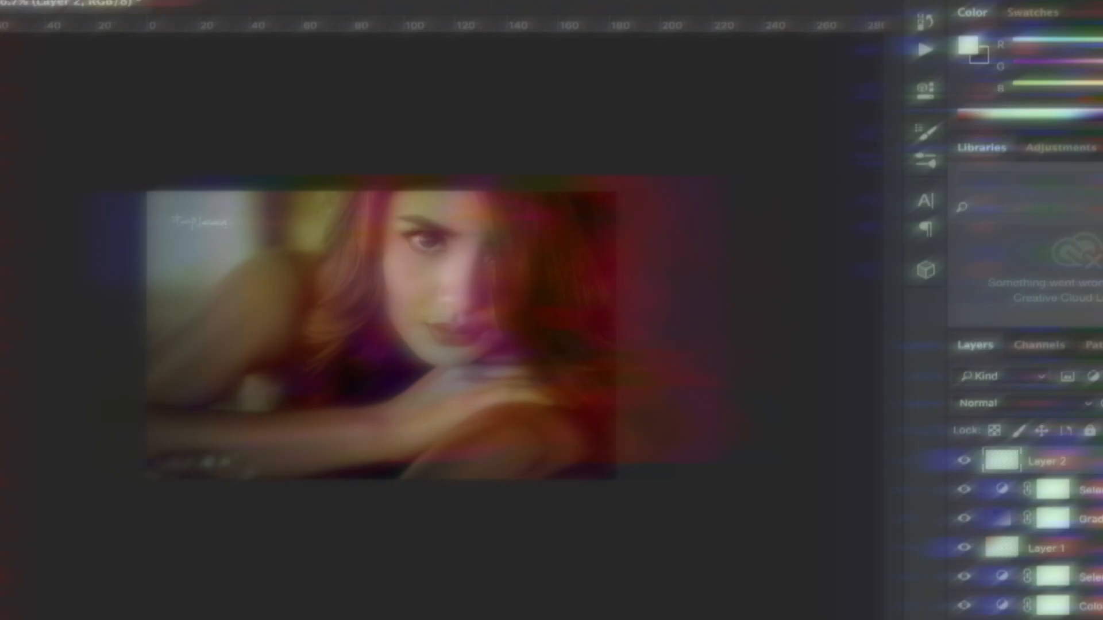